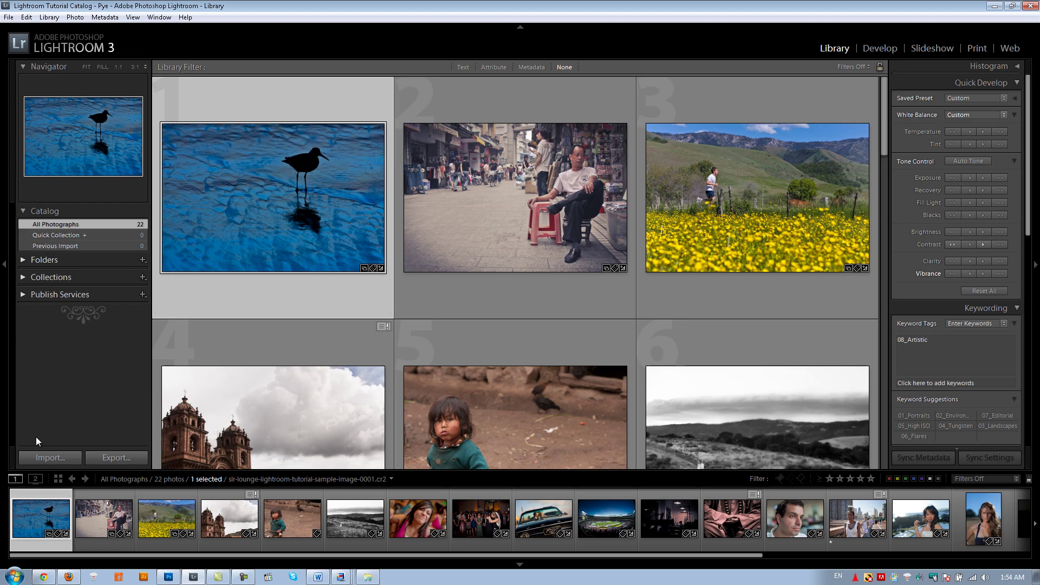
Step: Examine the Render Previews choices in the photo import settings with Minimal selected, and leave without importing
left_click(29, 459)
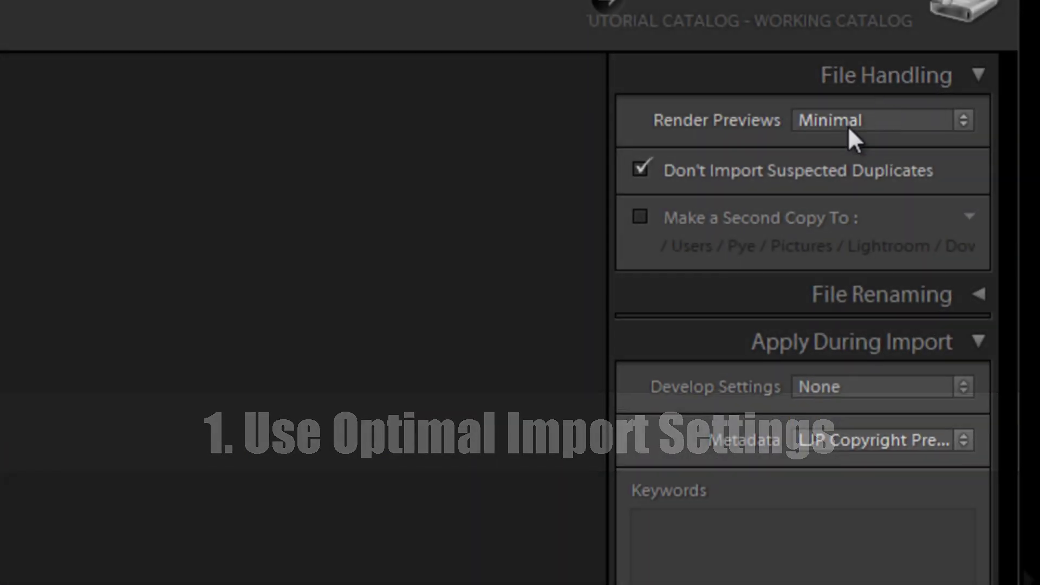
left_click(841, 123)
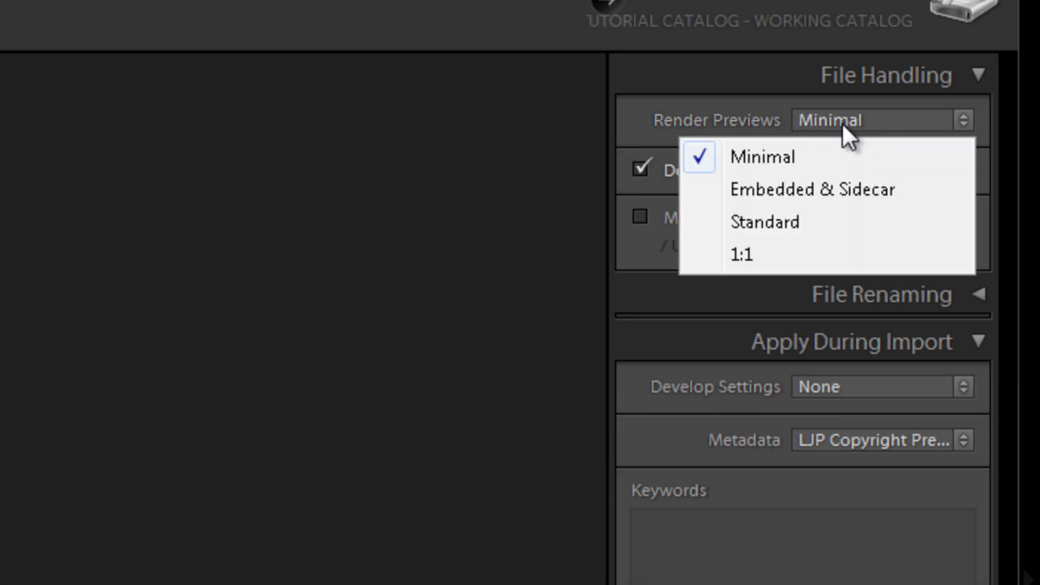
left_click(839, 156)
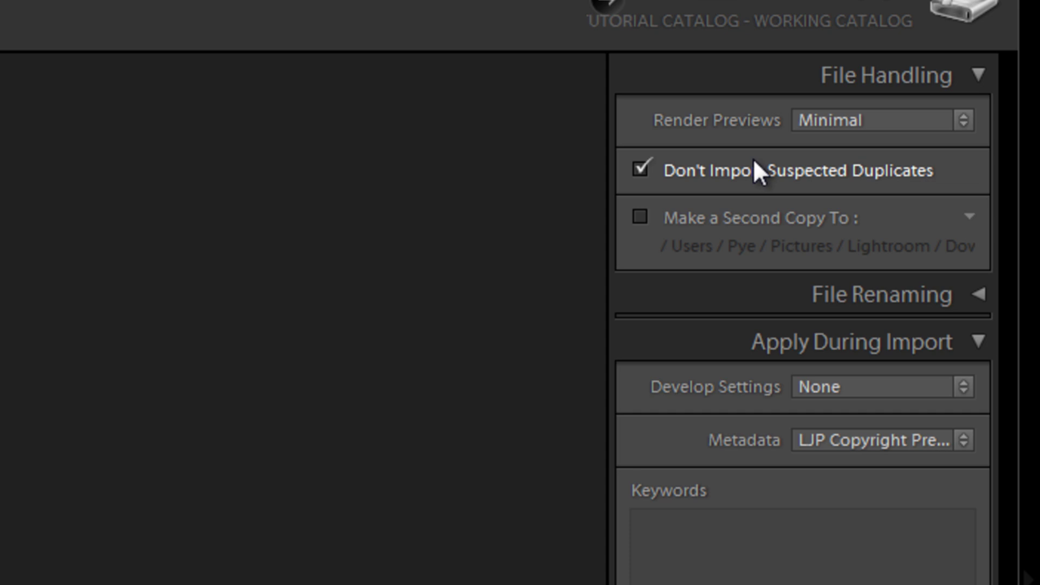
left_click(861, 122)
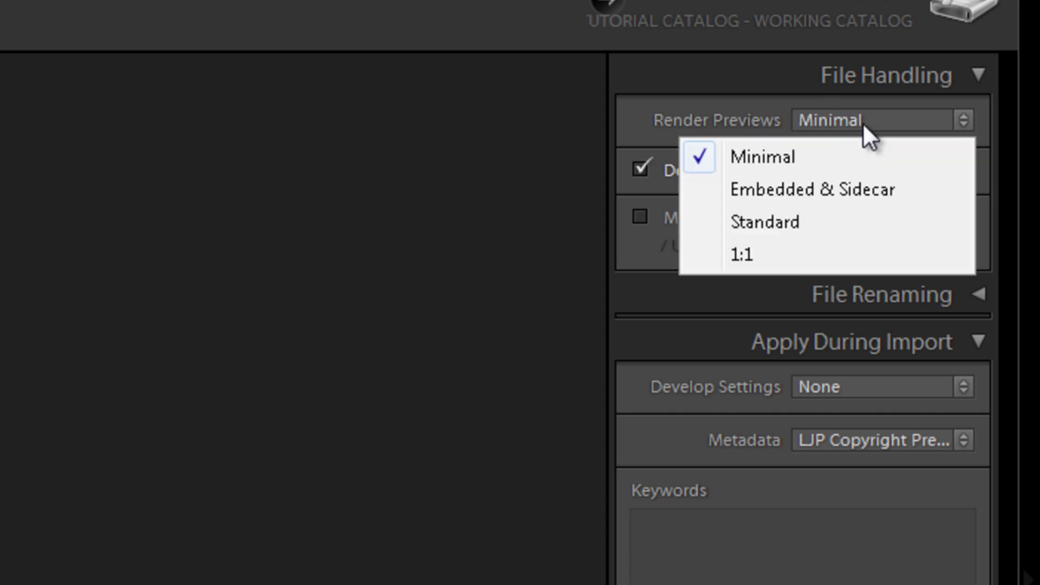
left_click(862, 122)
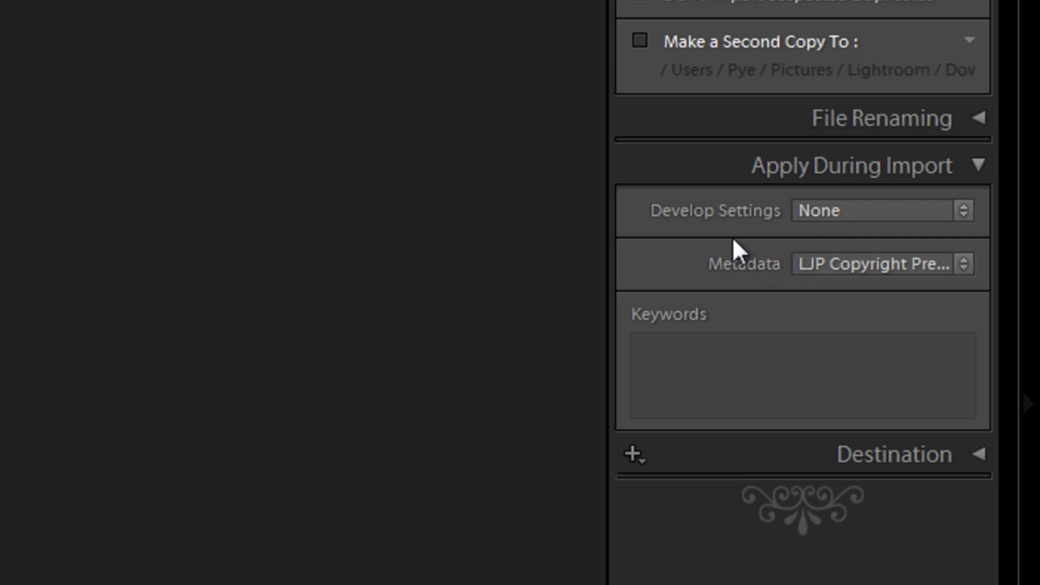
left_click(700, 358)
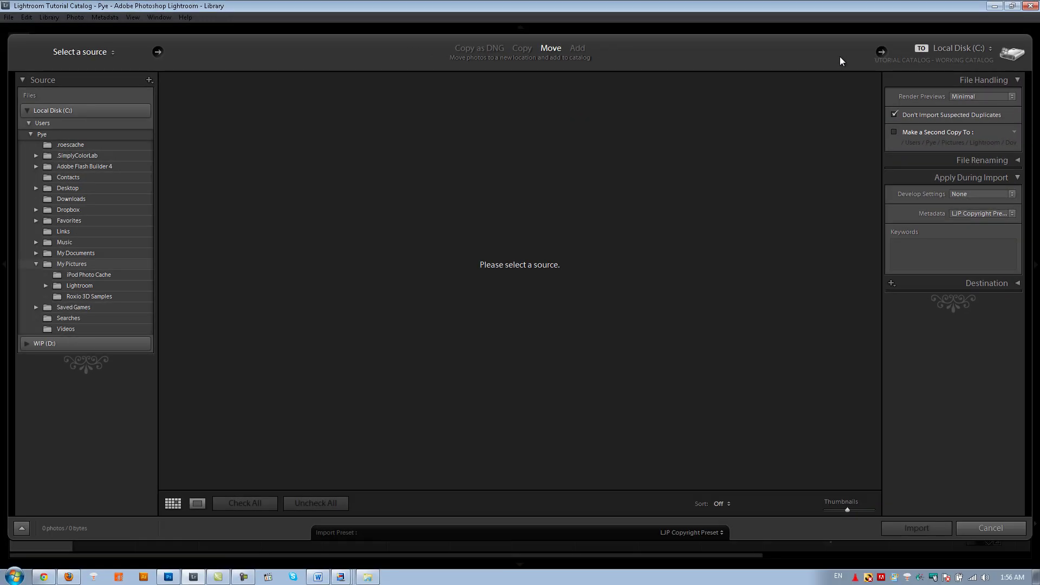
key("Escape")
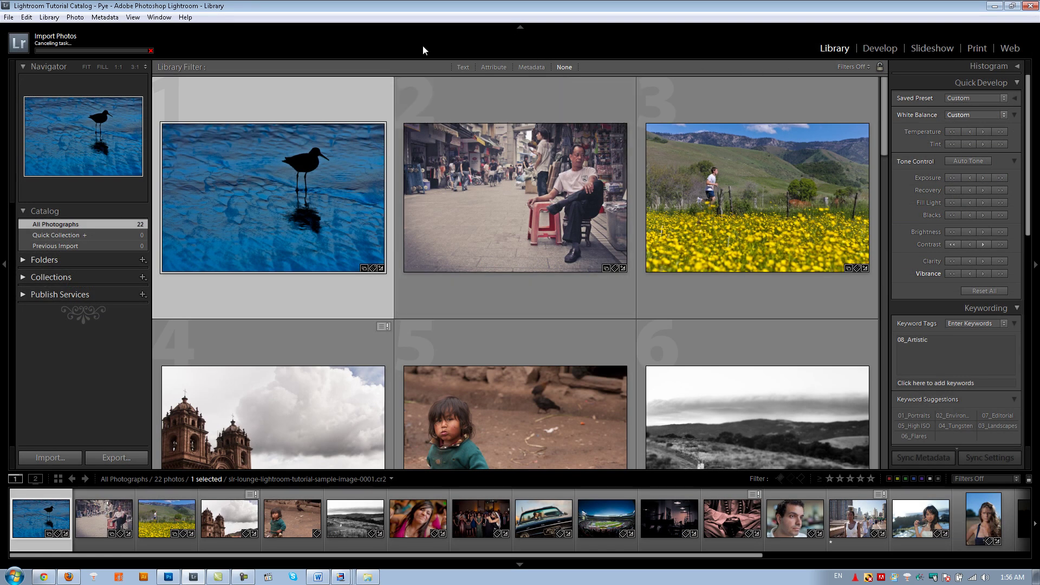
Step: Open the File Handling preferences that contain the Camera Raw cache settings
left_click(27, 17)
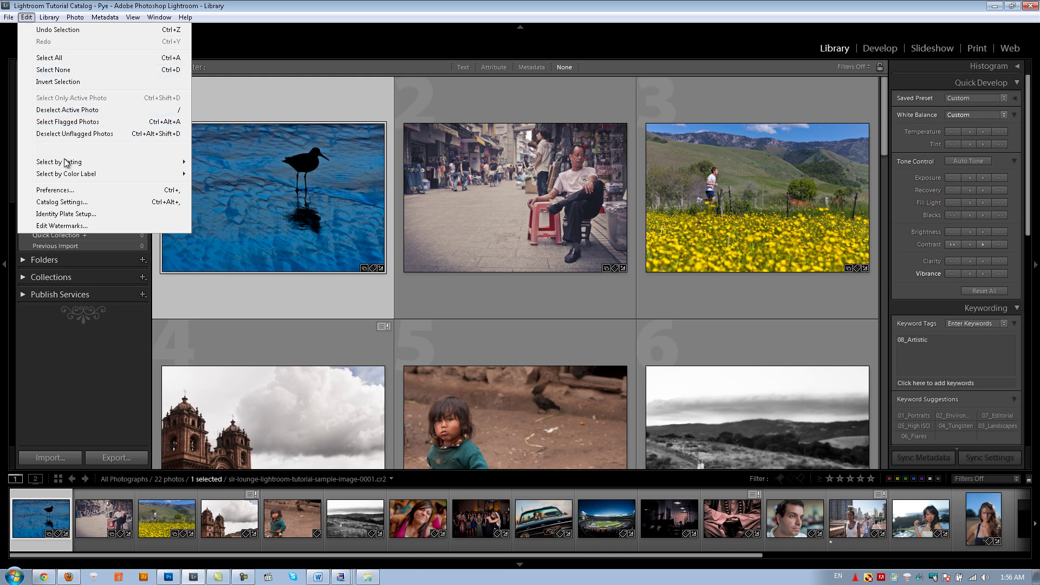
left_click(72, 191)
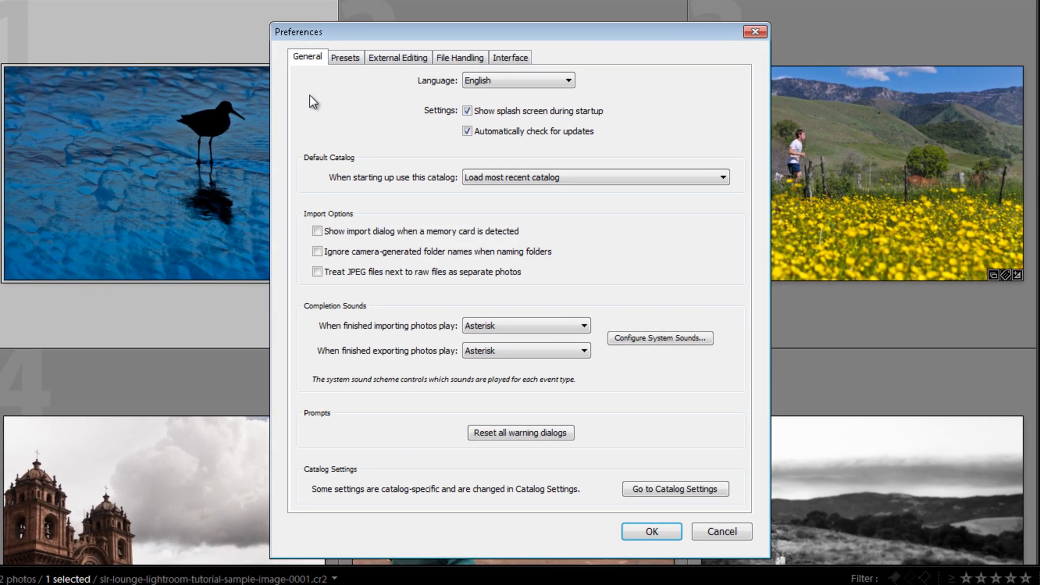
left_click(470, 57)
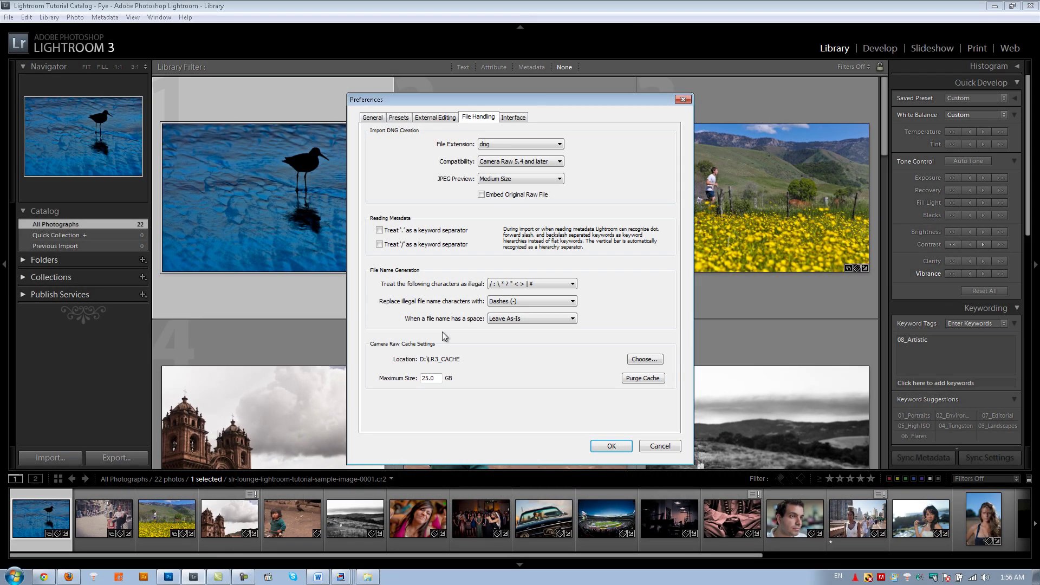
Step: Open the Windows Calculator and multiply from 2000 to estimate the cache size
key("super")
type("cal")
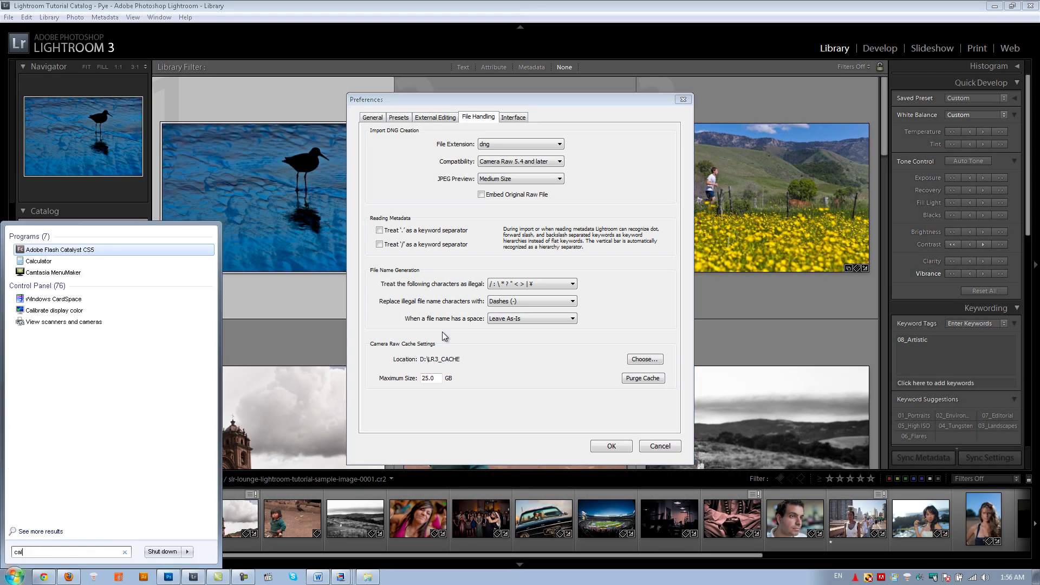
type("culator")
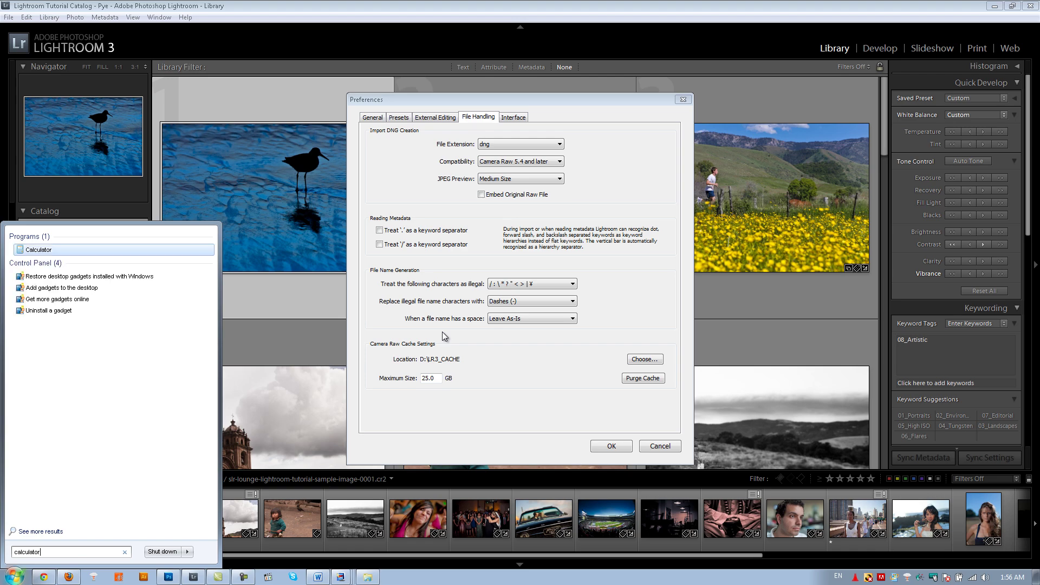
key("Return")
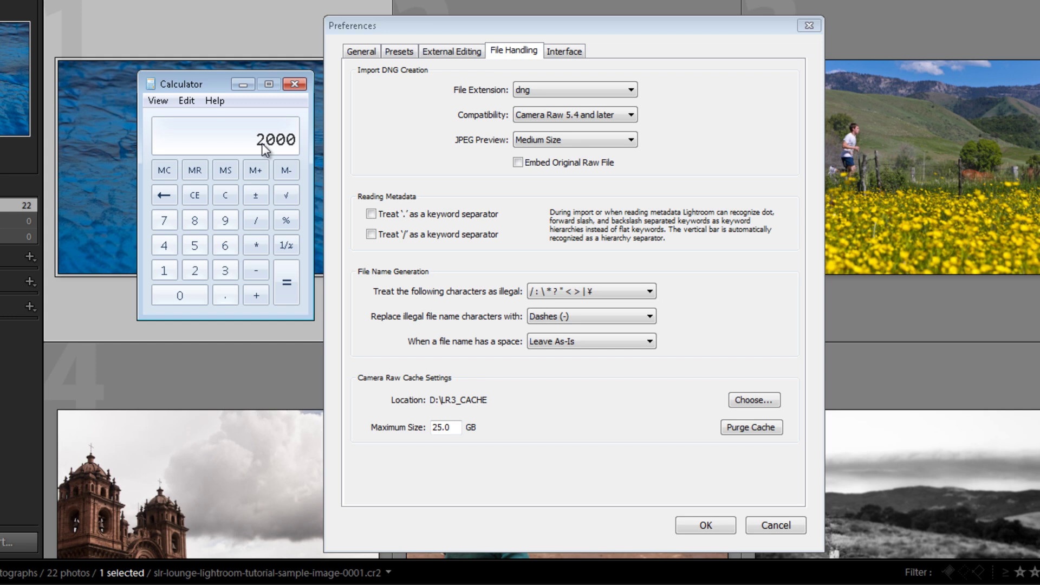
key("asterisk")
Step: Choose the LR3_CACHE folder on the WIP (D:) drive as the Camera Raw cache location and close the preferences
left_click(452, 440)
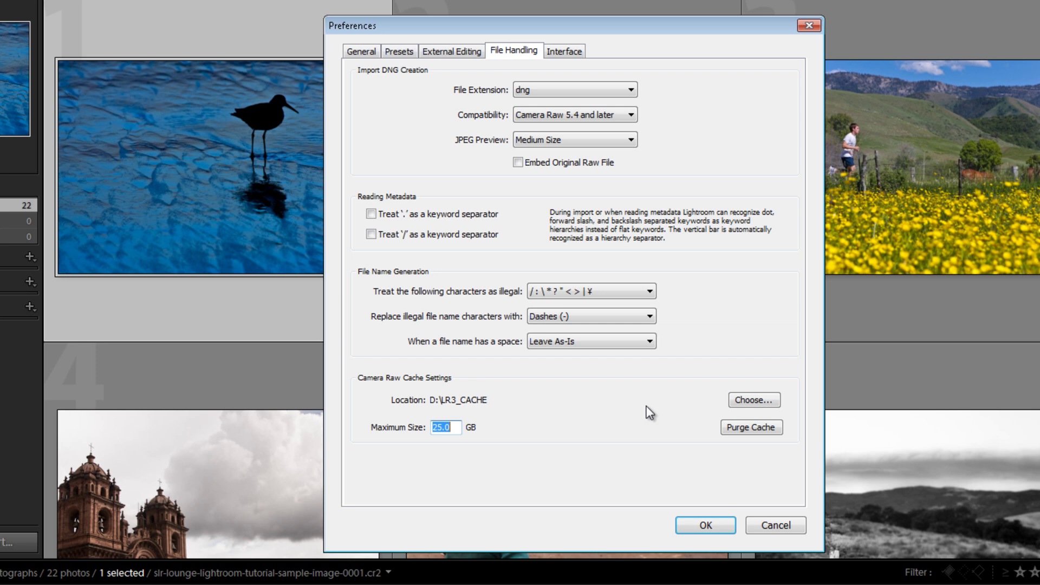
left_click(751, 403)
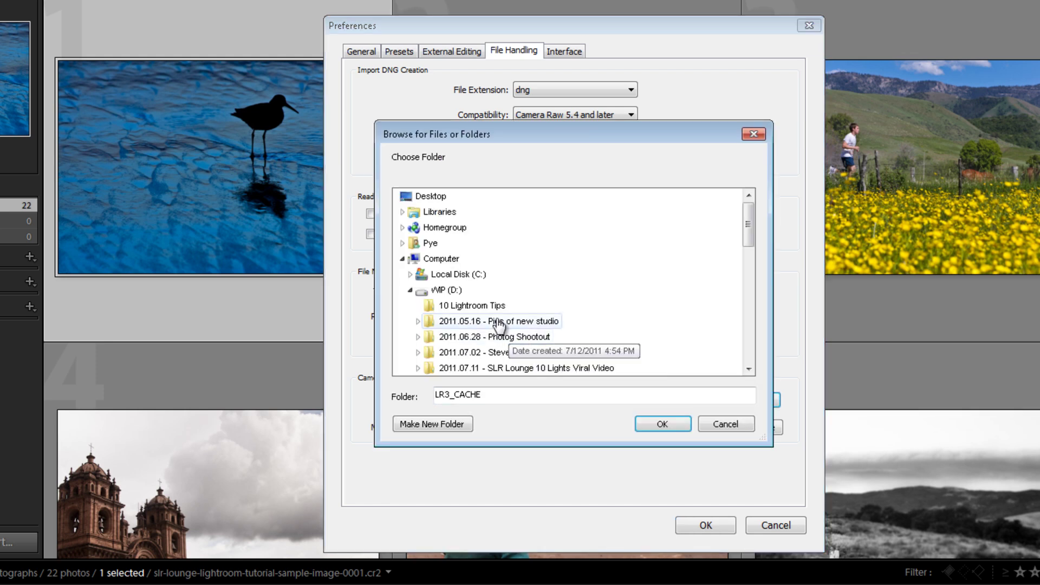
left_click(410, 290)
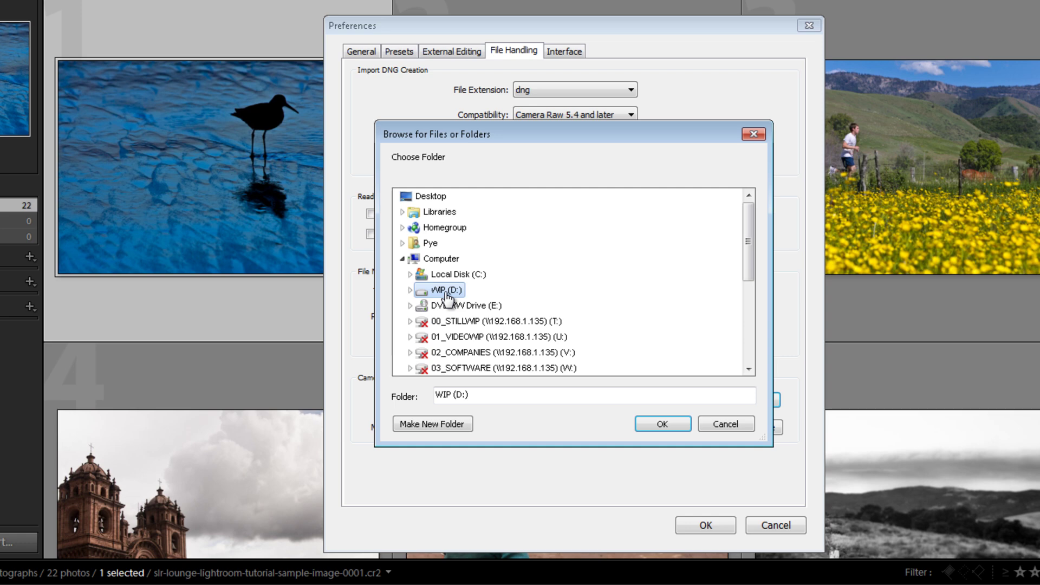
left_click(410, 291)
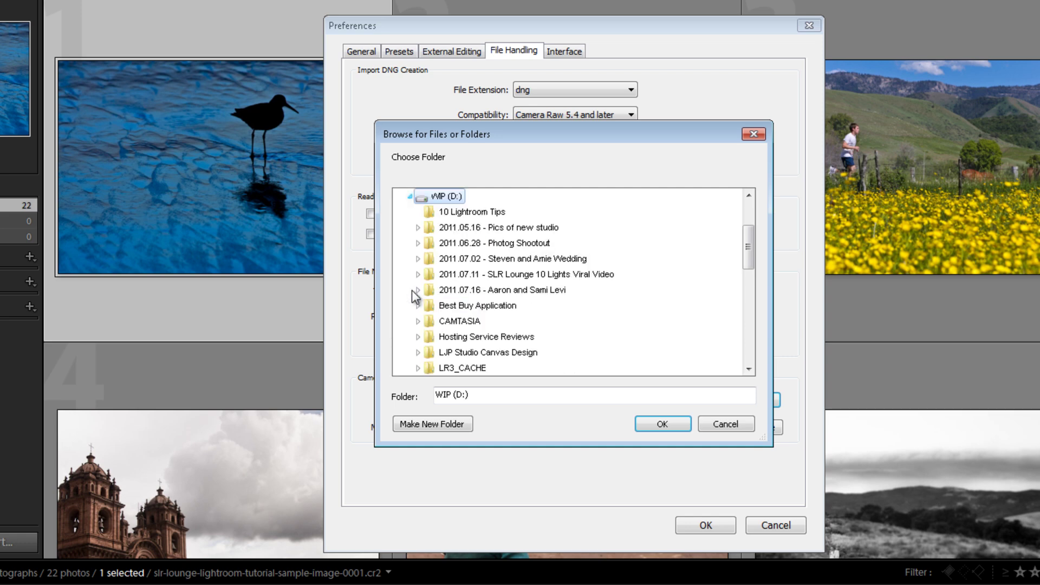
scroll(513, 345, "down", 1)
left_click(460, 320)
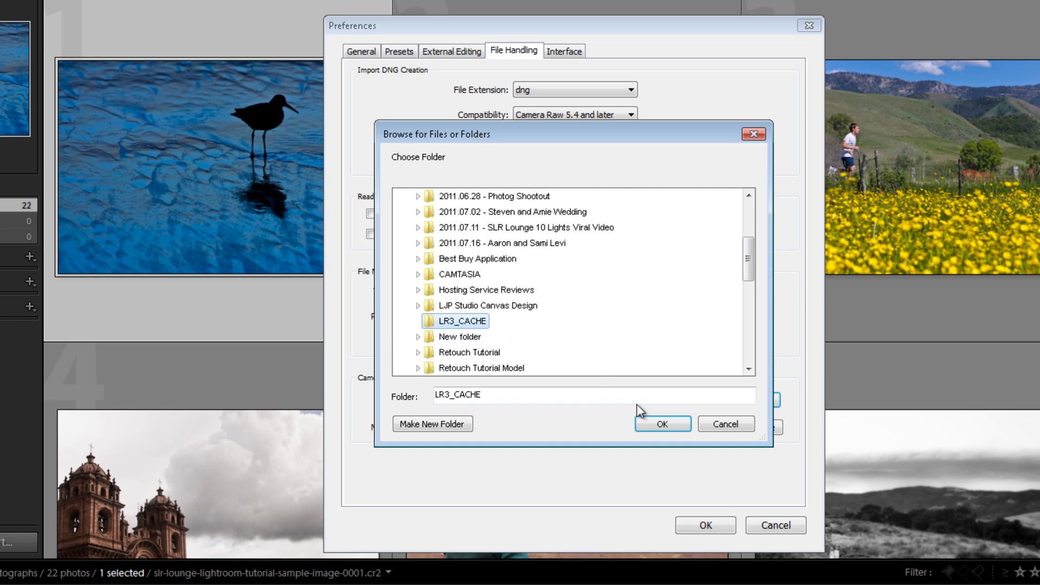
left_click(662, 423)
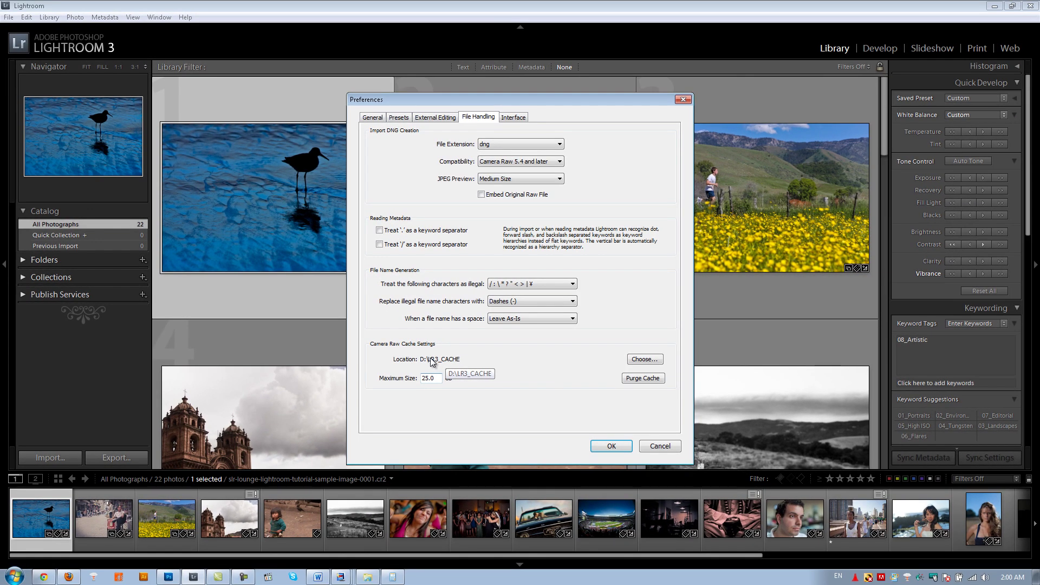
left_click(683, 99)
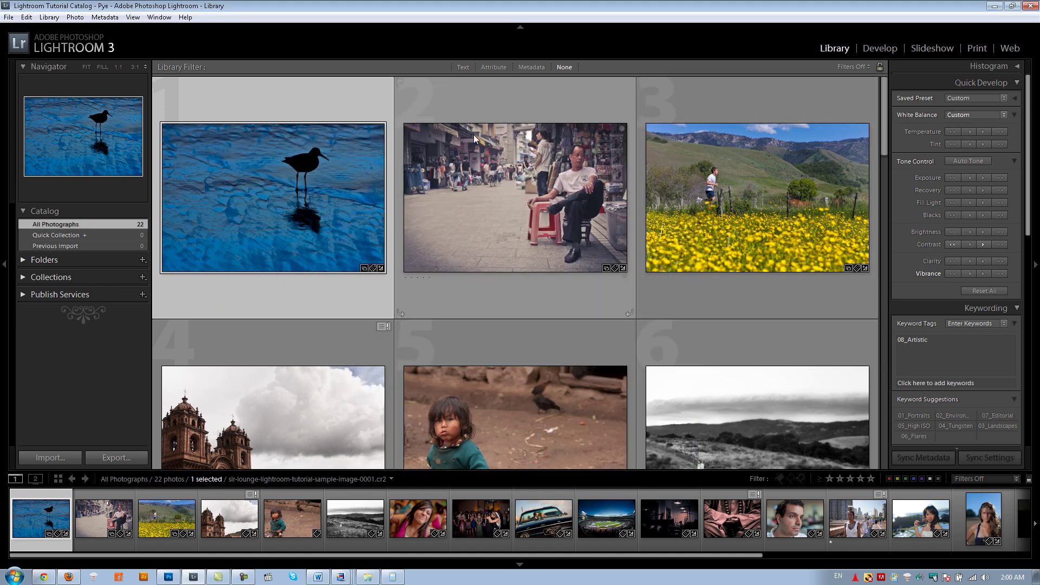
Step: Set the Standard Preview Size to 2048 pixels in the catalog's file handling settings
left_click(26, 17)
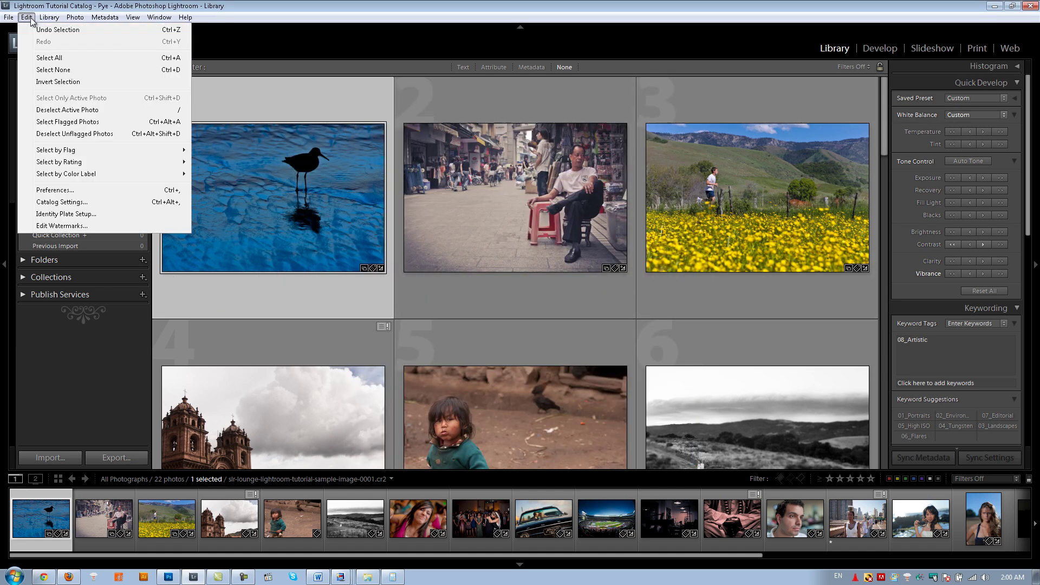
left_click(53, 202)
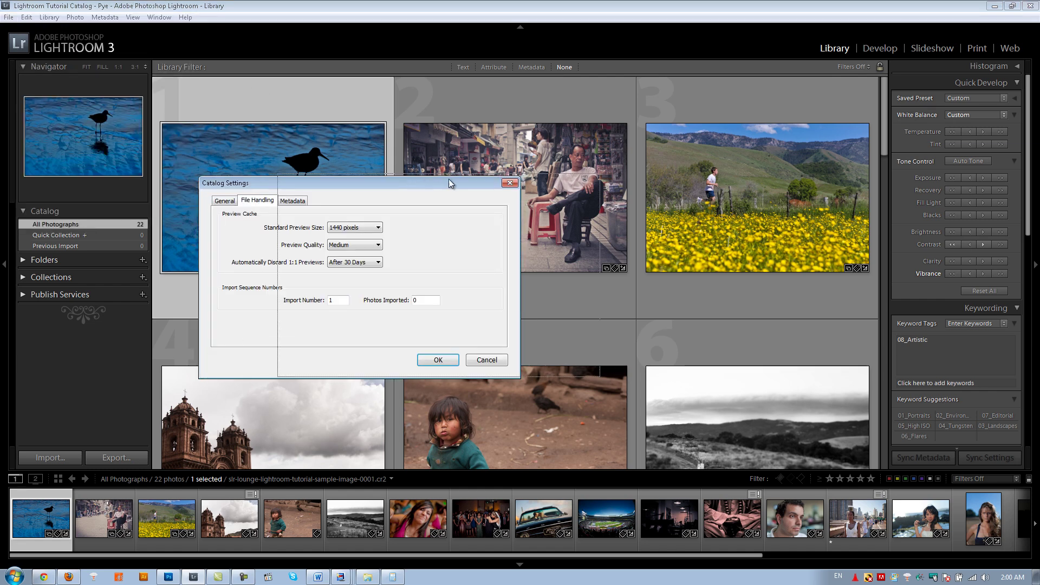
left_click_drag(448, 181, 540, 177)
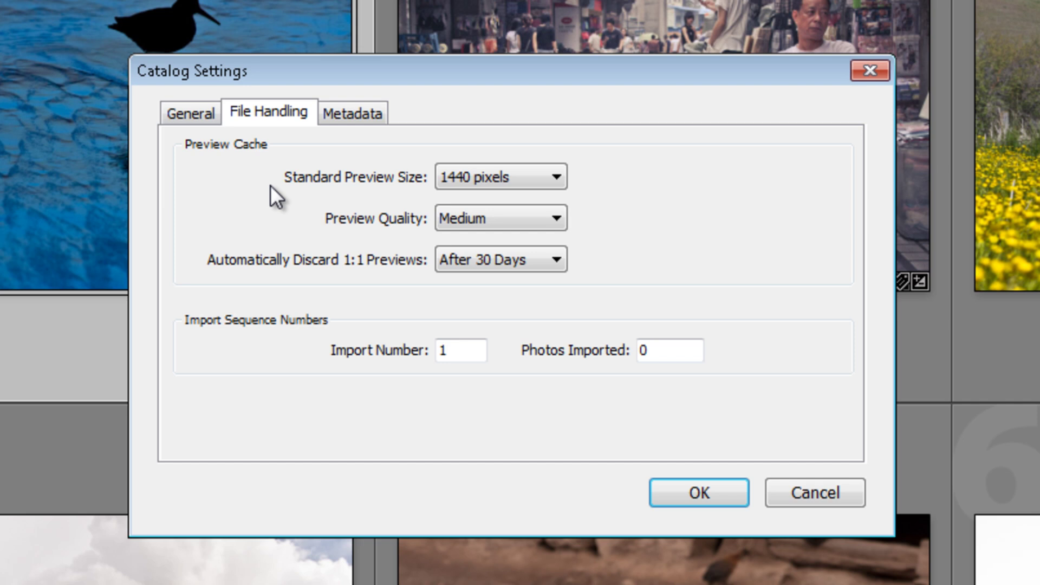
left_click(534, 179)
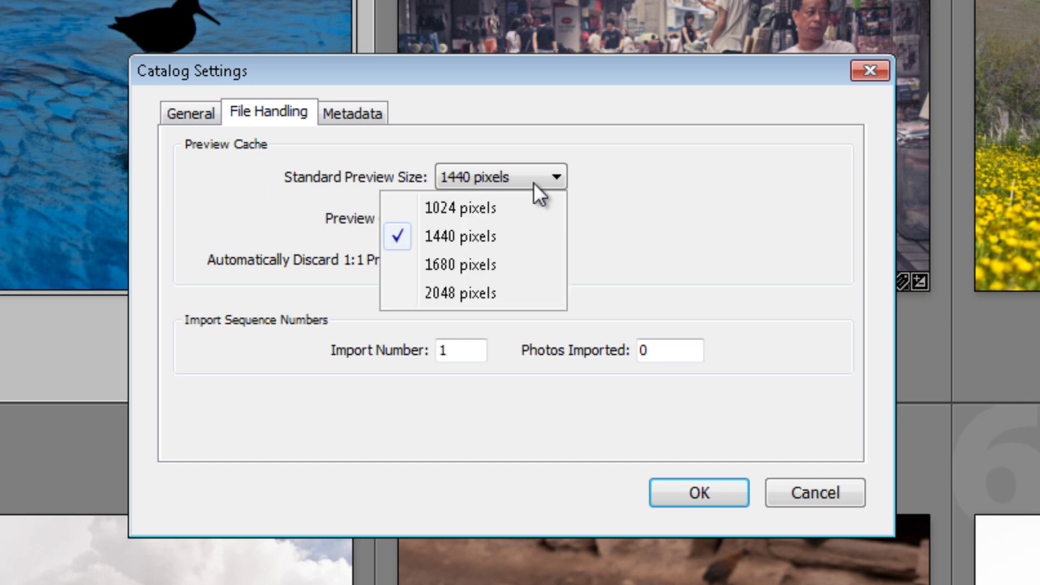
left_click(490, 290)
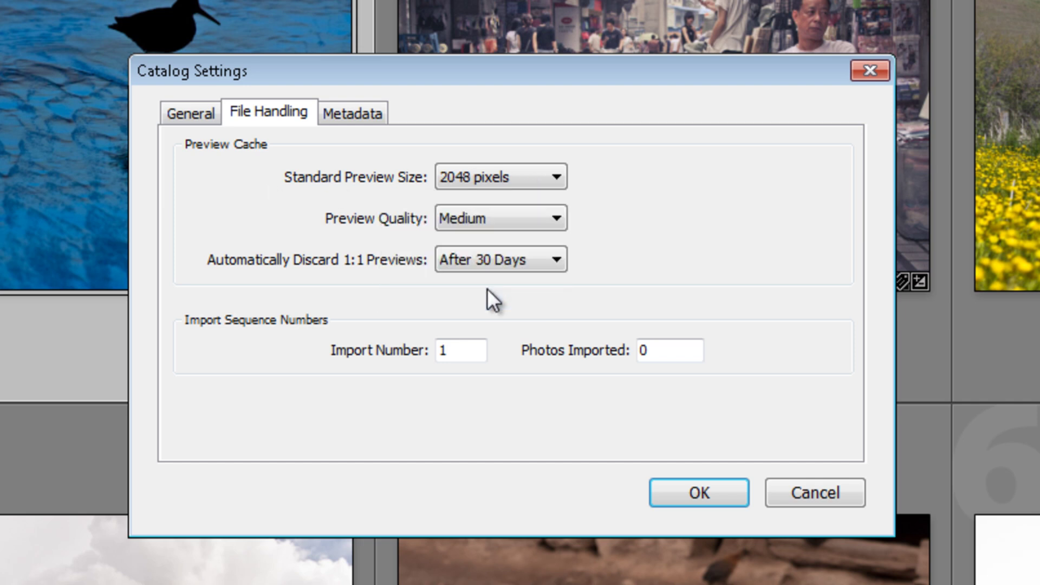
Step: Set the catalog's Preview Quality to High
left_click(534, 221)
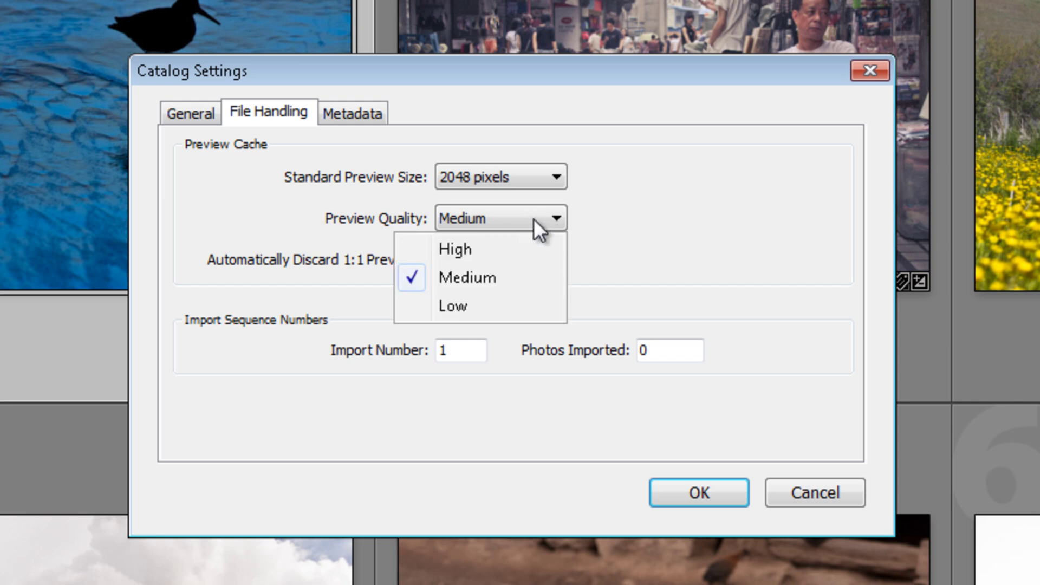
left_click(534, 219)
left_click(539, 224)
left_click(486, 248)
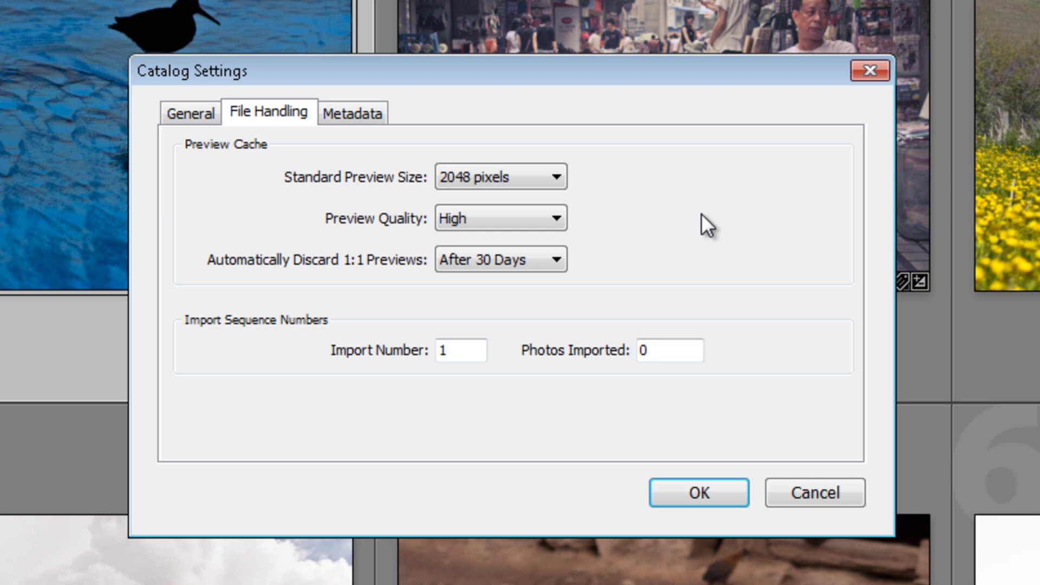
left_click(528, 180)
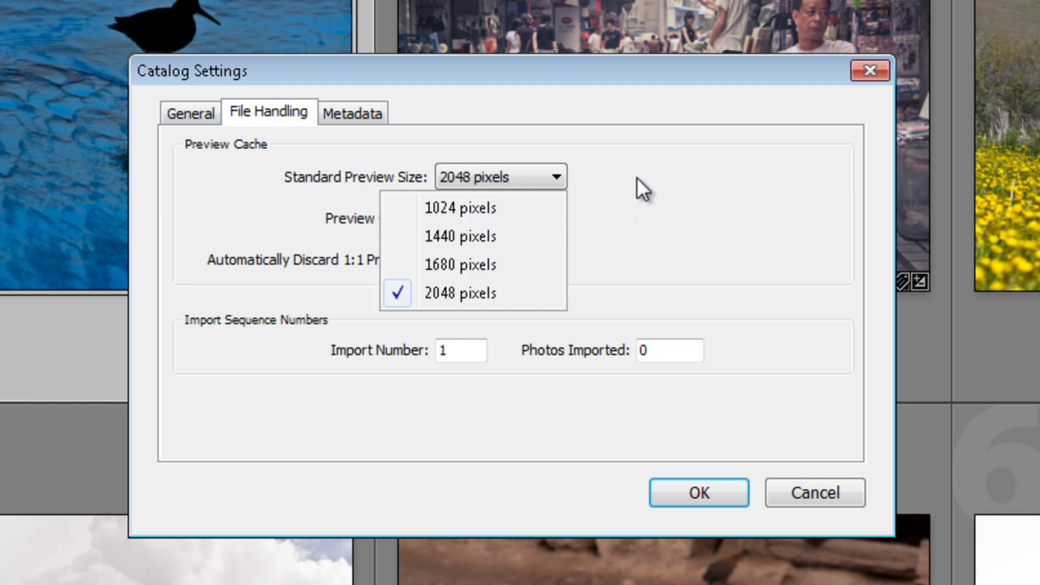
left_click(542, 177)
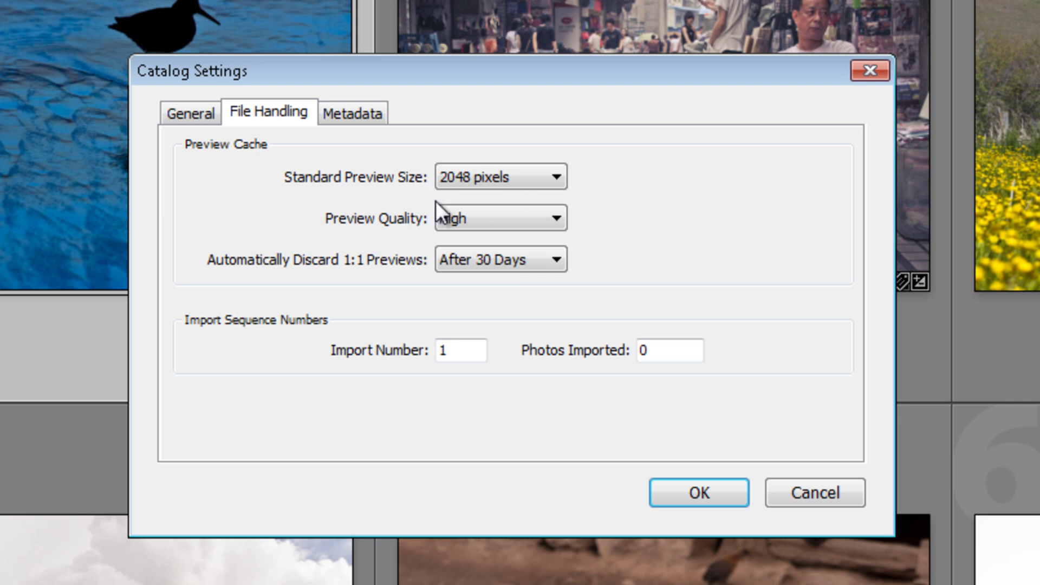
left_click(472, 213)
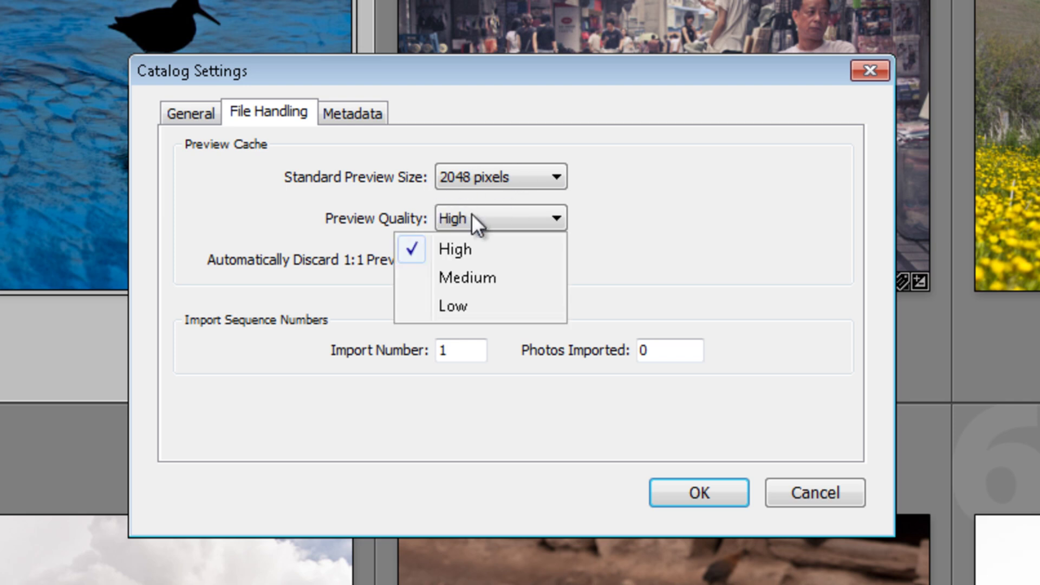
left_click(647, 213)
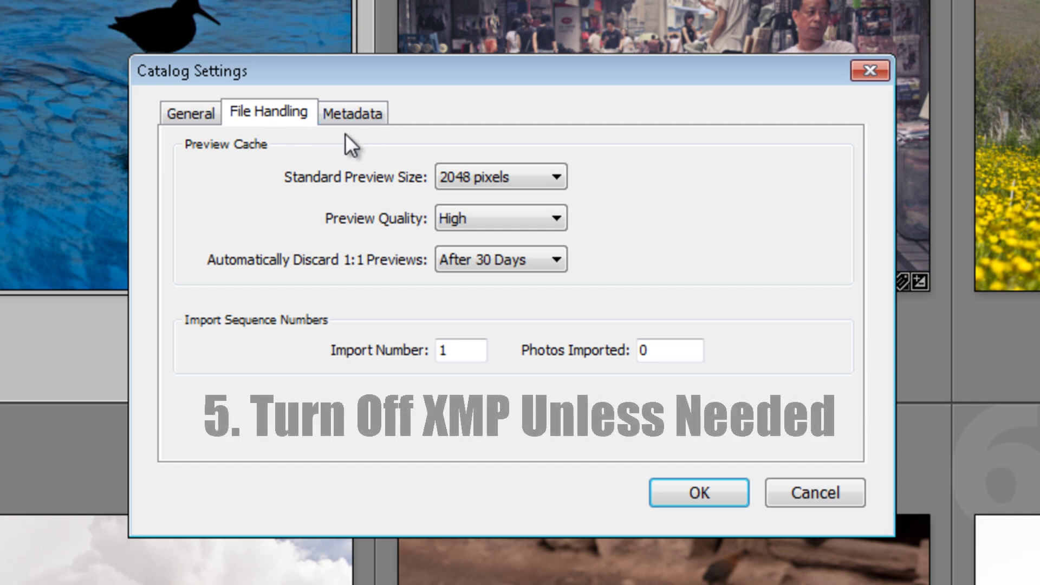
Step: Turn off automatically writing changes into XMP in the catalog's metadata settings and apply the catalog settings
left_click(346, 116)
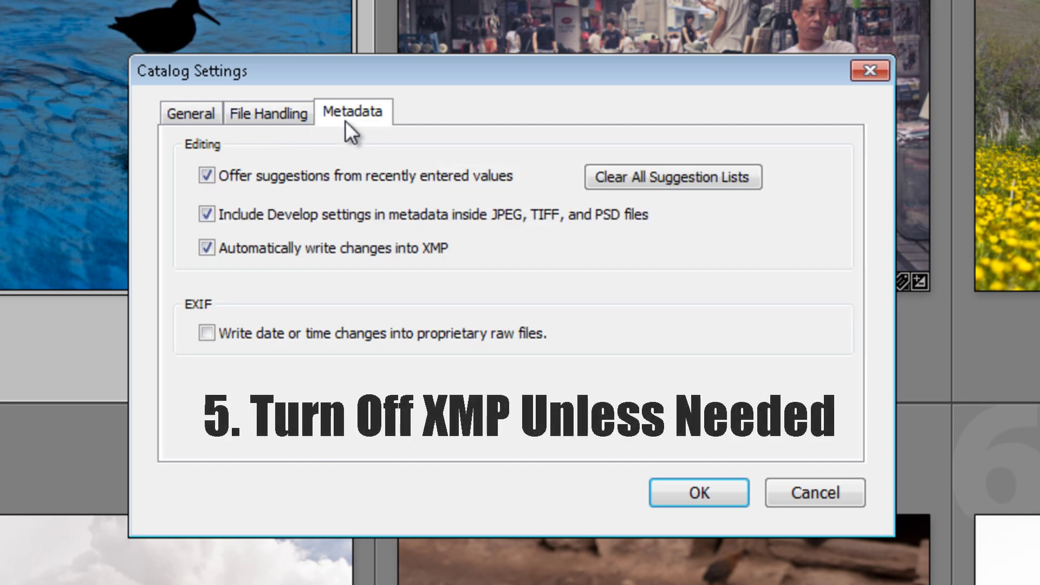
left_click(258, 252)
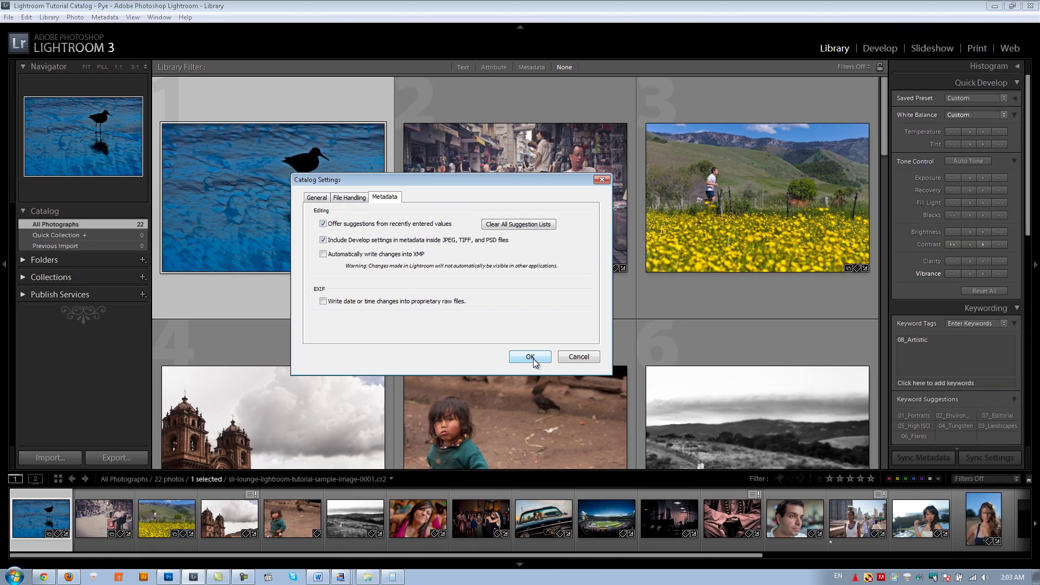
left_click(530, 357)
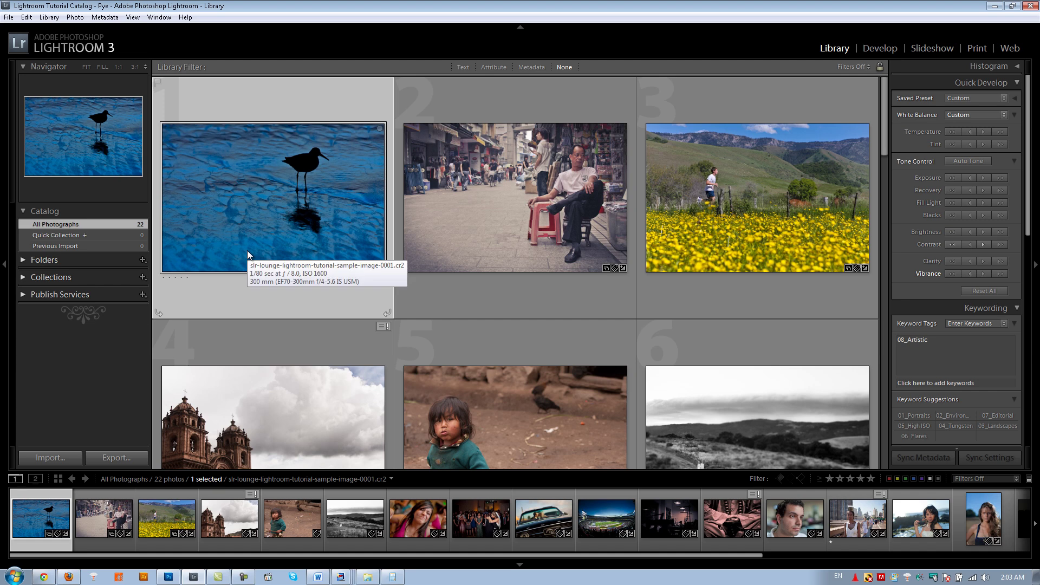
Step: Bring up the catalog optimization confirmation and cancel it without optimizing
left_click(8, 17)
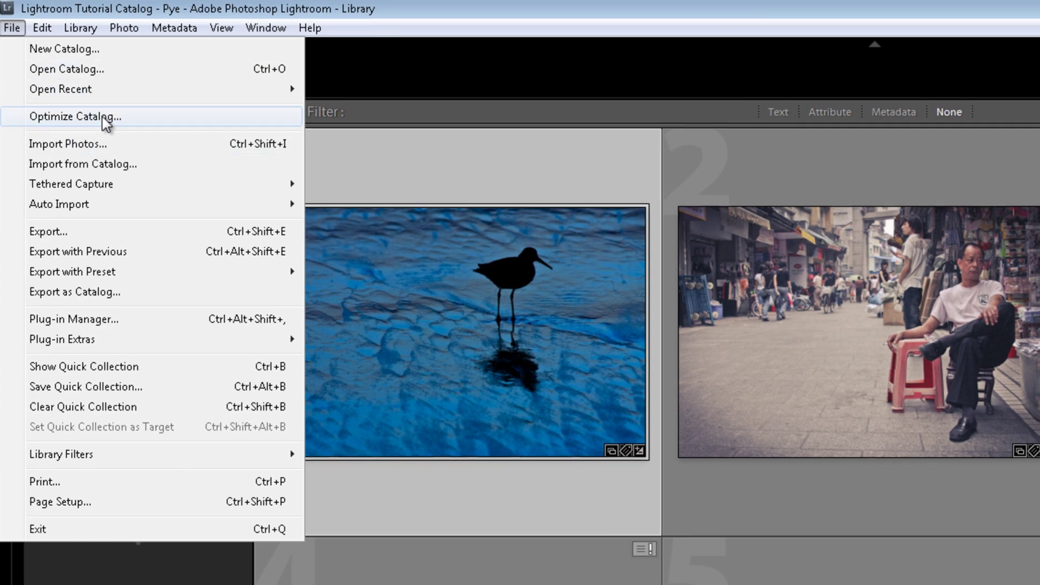
left_click(103, 120)
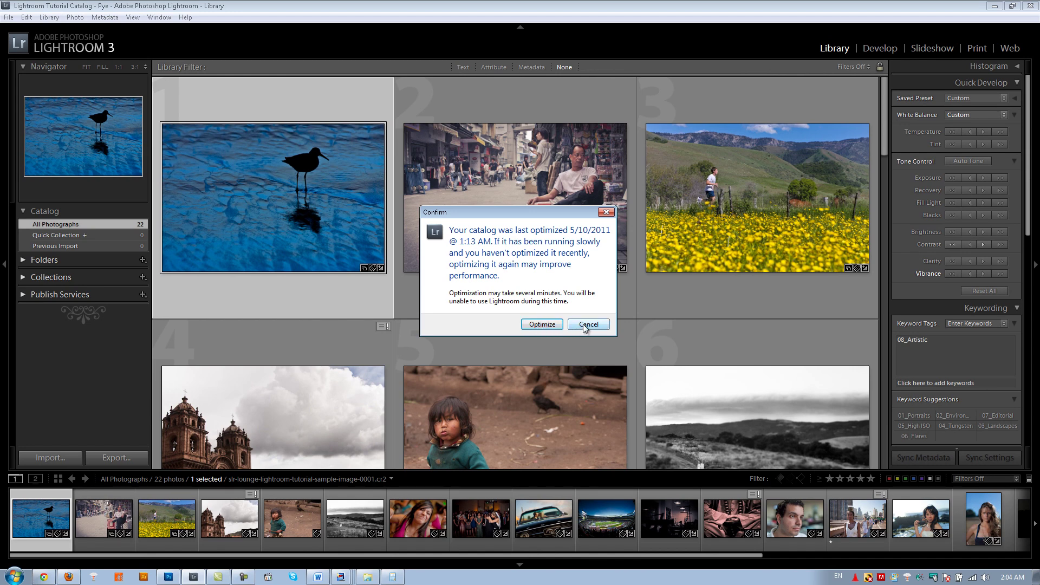
left_click(583, 324)
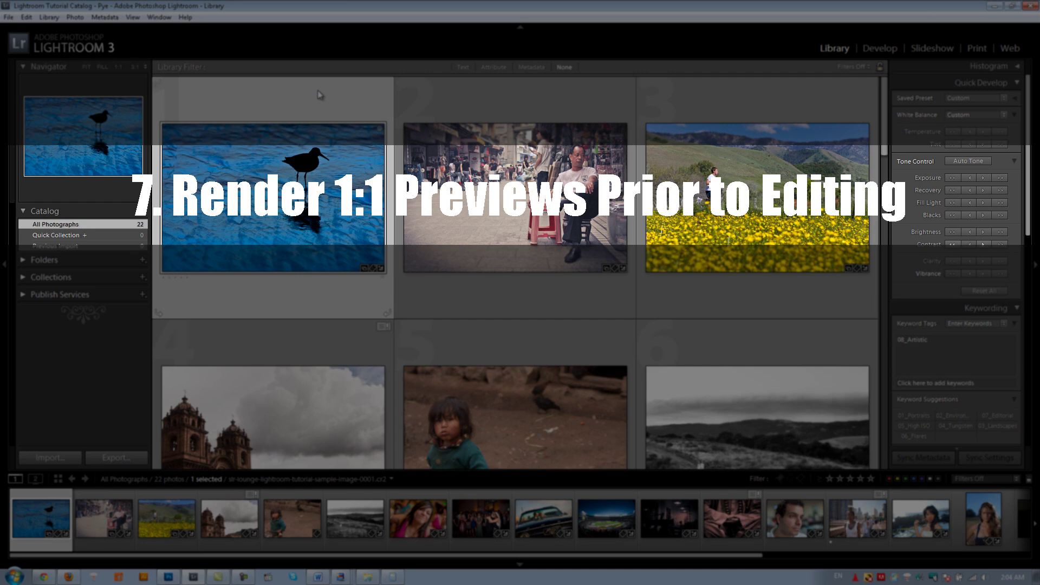
Step: Step through the first four photos in the Develop module to check their loading, and return to the first photo in the Library grid
left_click(878, 49)
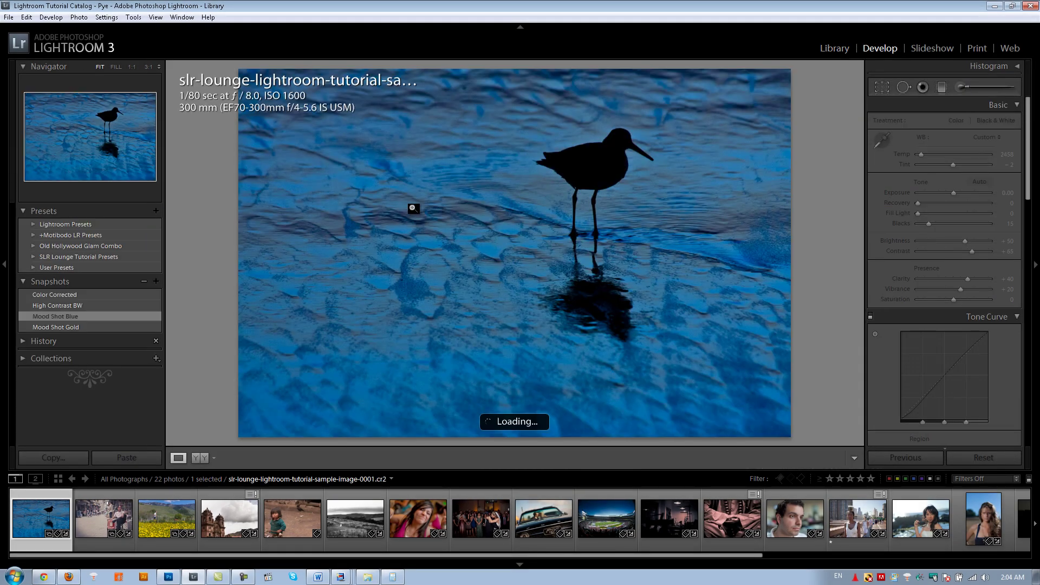
key("Right")
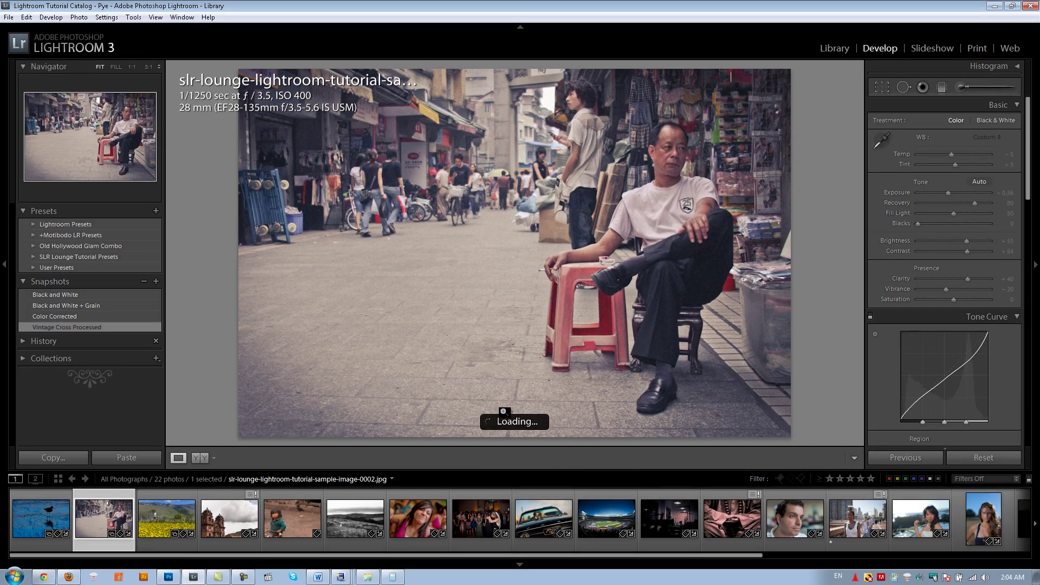
key("Right")
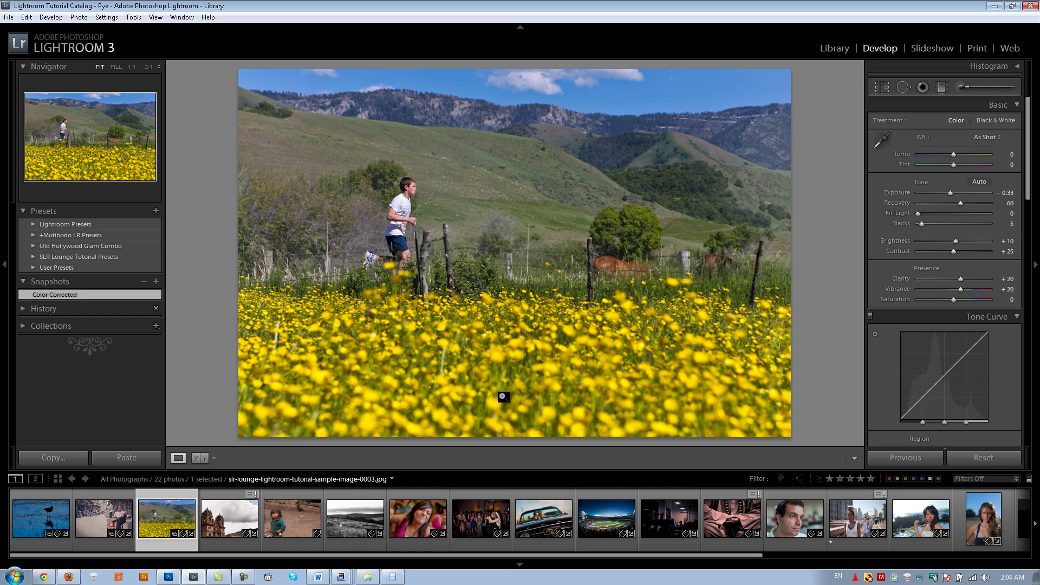
key("Right")
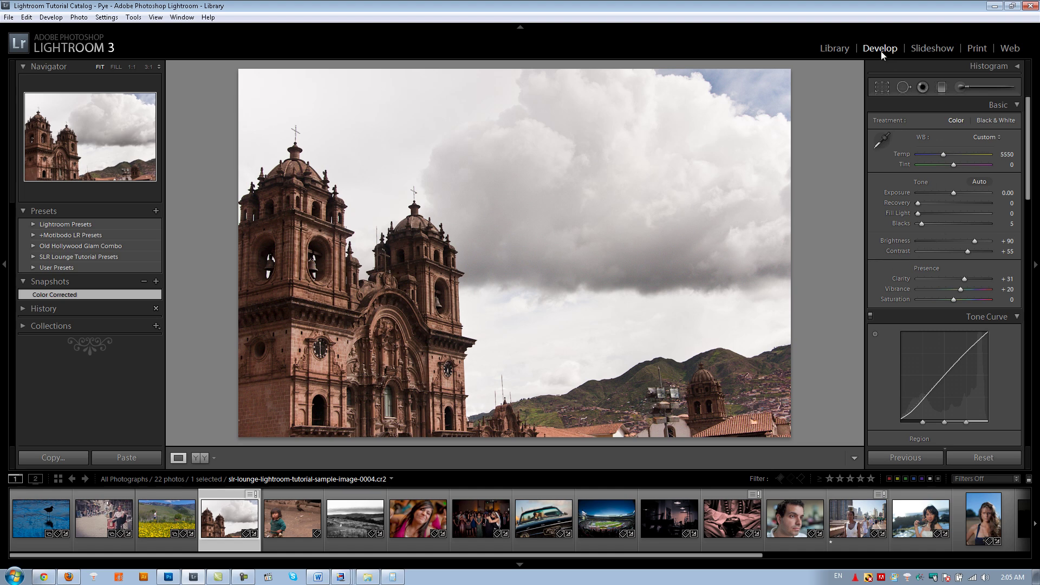
key("g")
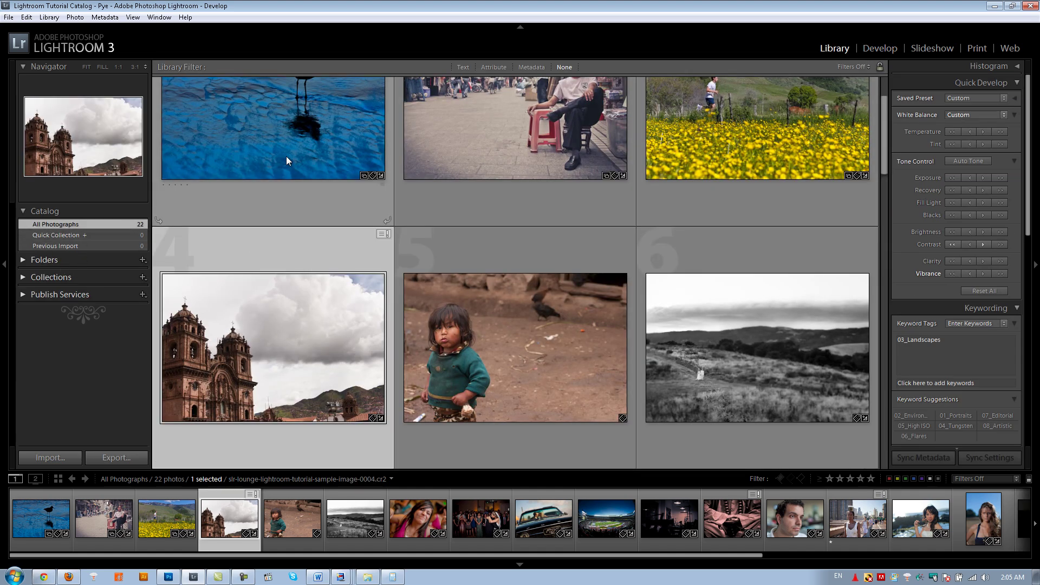
left_click(321, 147)
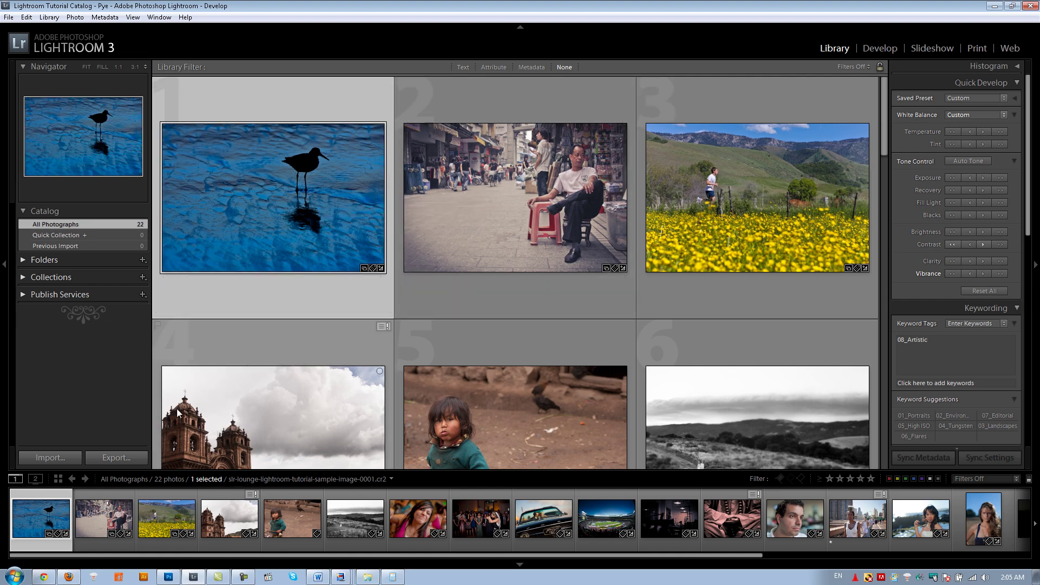
left_click(954, 481)
left_click(960, 481)
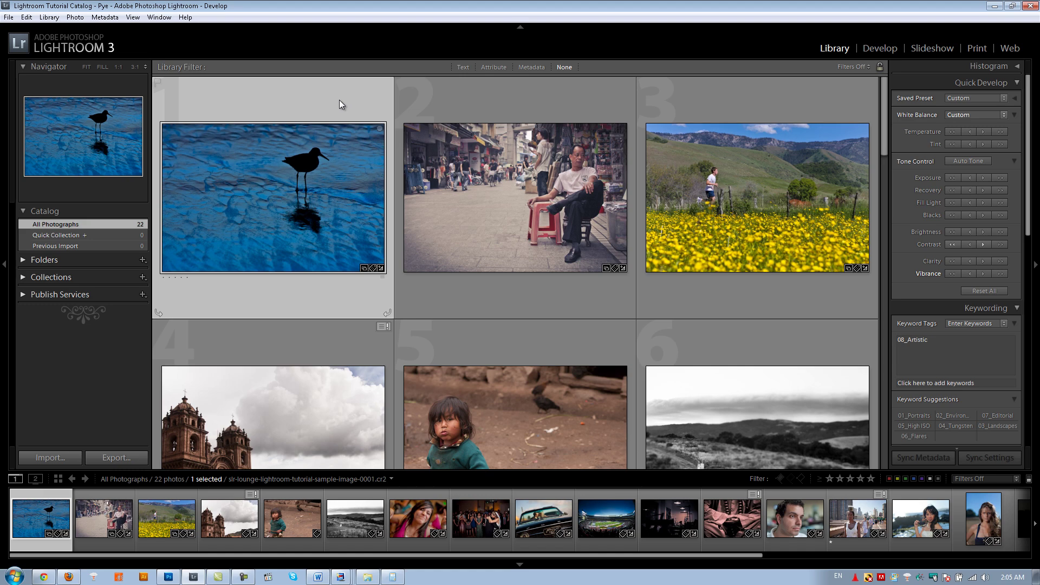
Step: Start rendering 1:1 previews for all photos in the catalog and cancel the rendering task
left_click(49, 17)
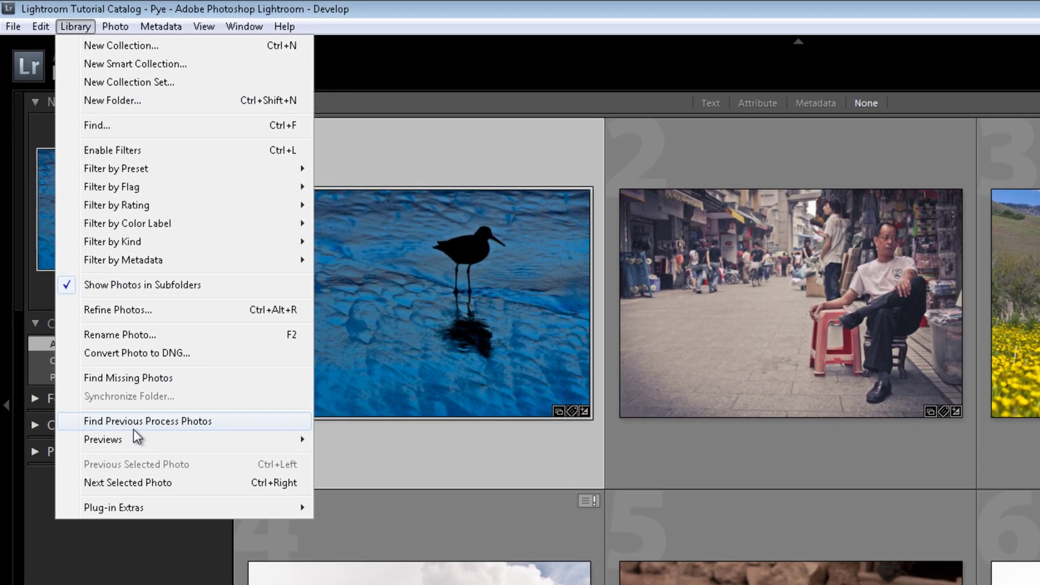
mouse_move(109, 364)
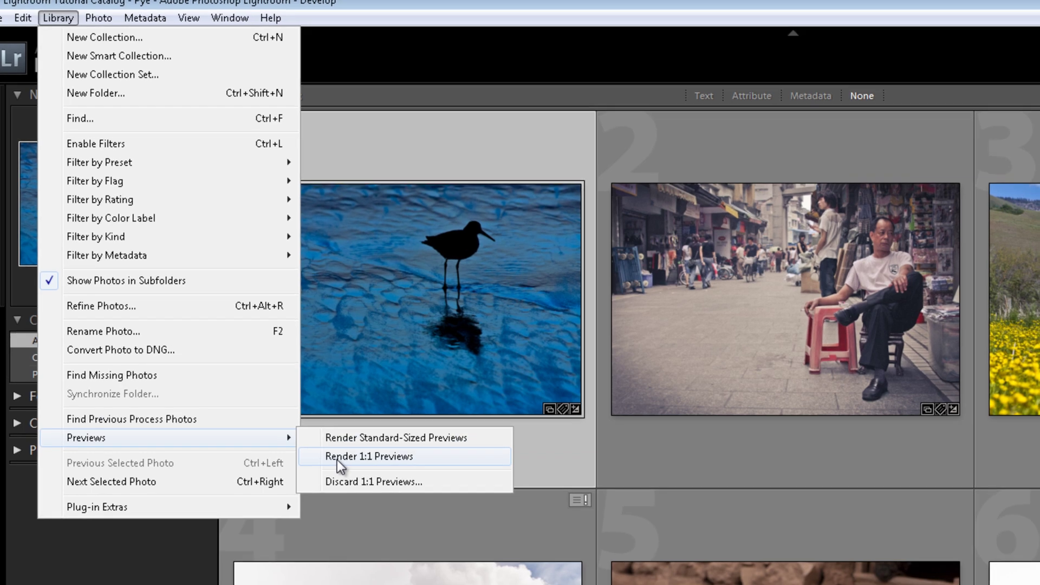
left_click(353, 459)
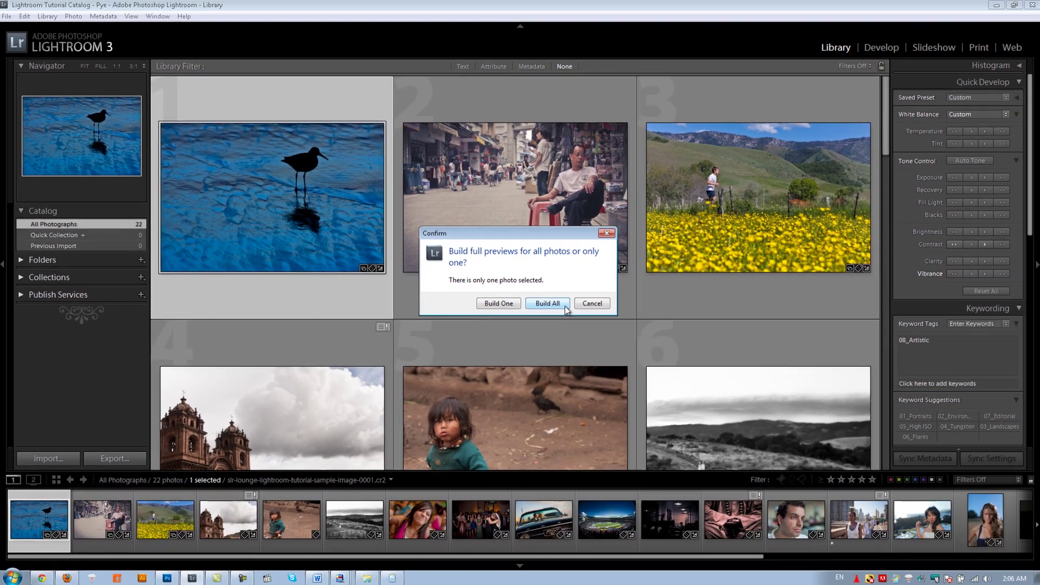
left_click(565, 306)
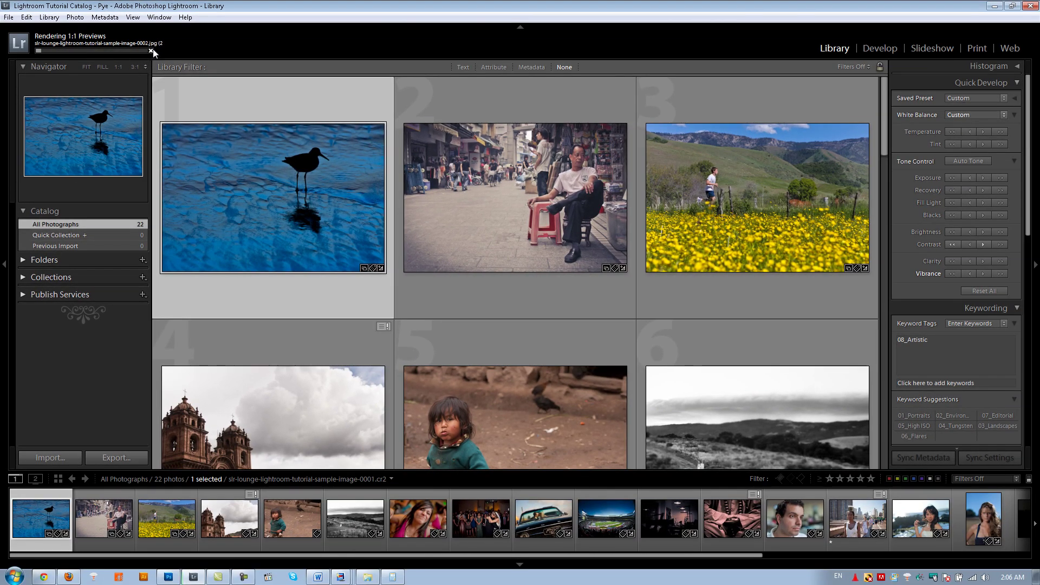
left_click(152, 50)
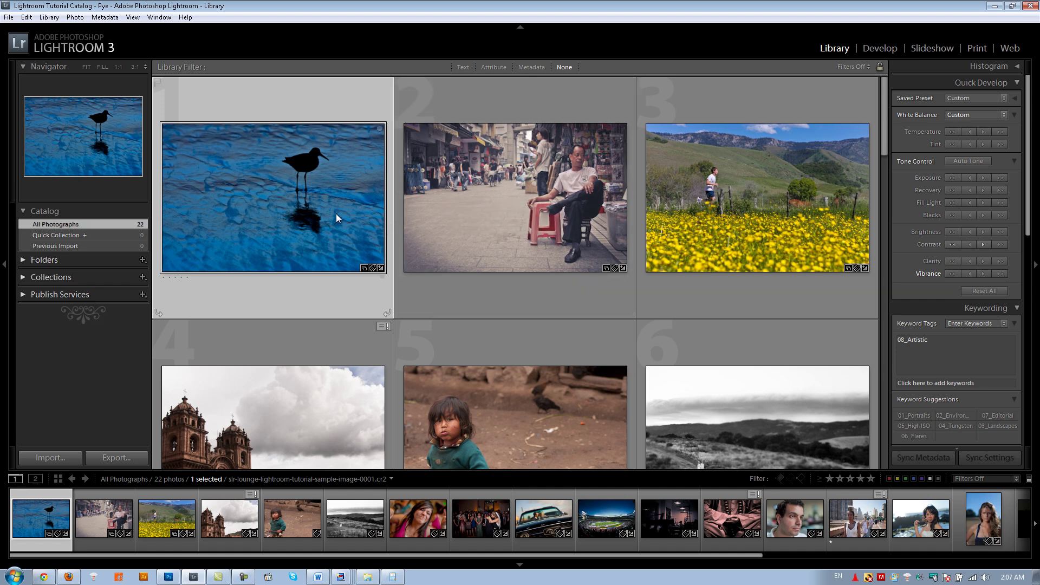
mouse_move(328, 200)
left_click(10, 17)
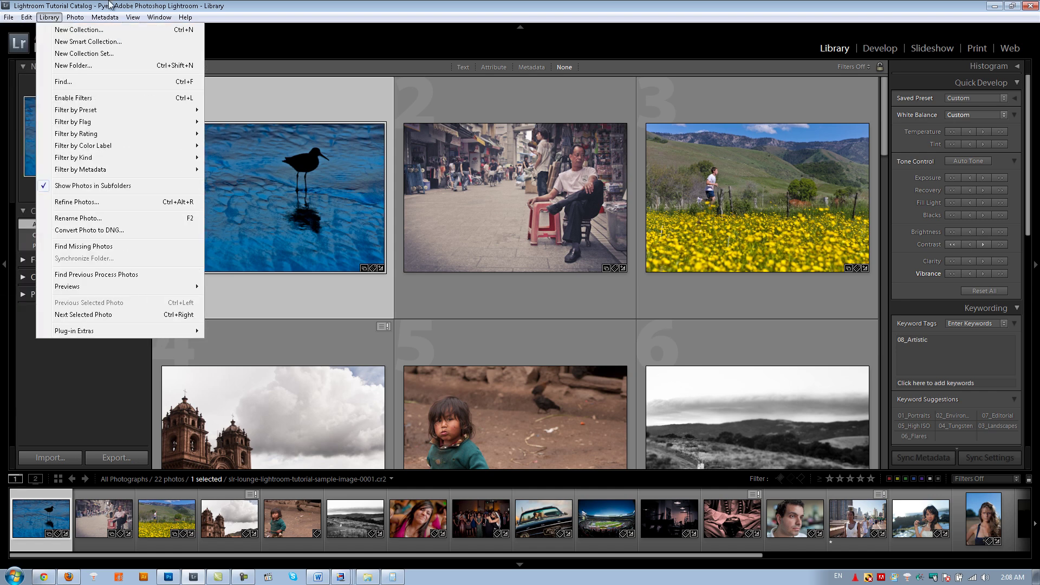
left_click(240, 90)
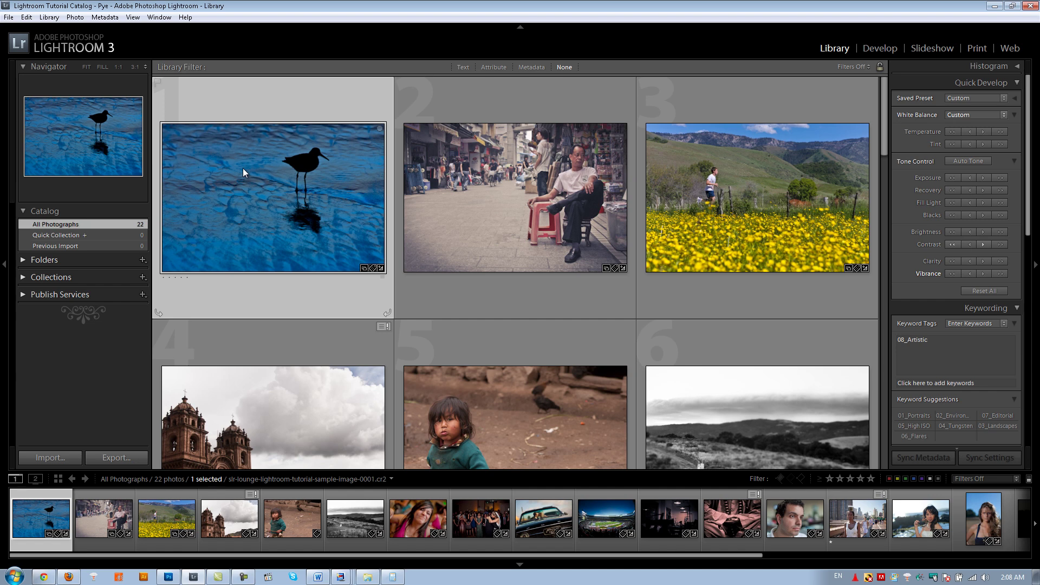
Step: Search Windows for "defrag" to locate Disk Defragmenter, and return to the first photo in the Lightroom Library grid
key("super+e")
key("super")
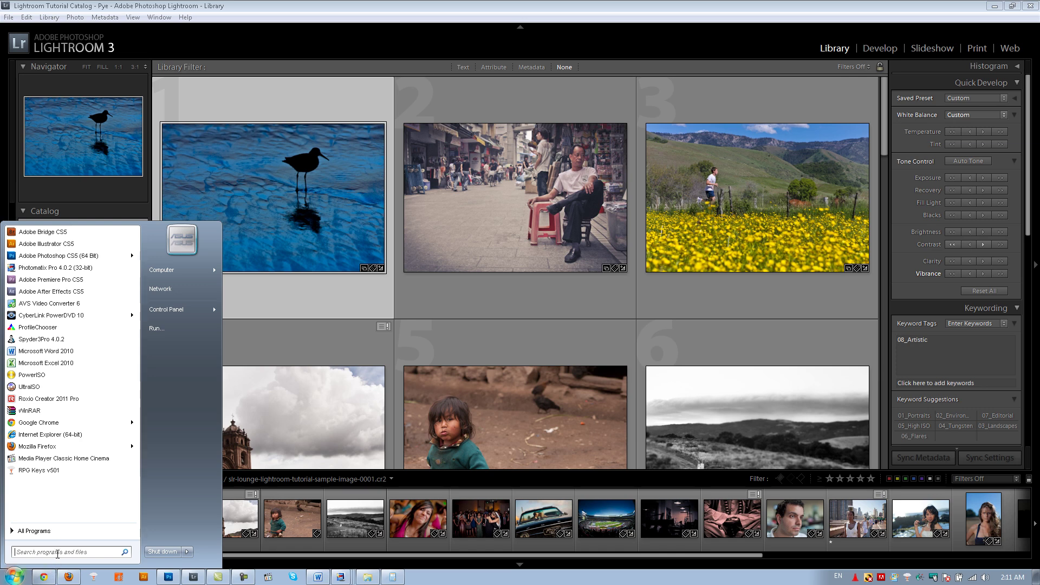
type("defrag")
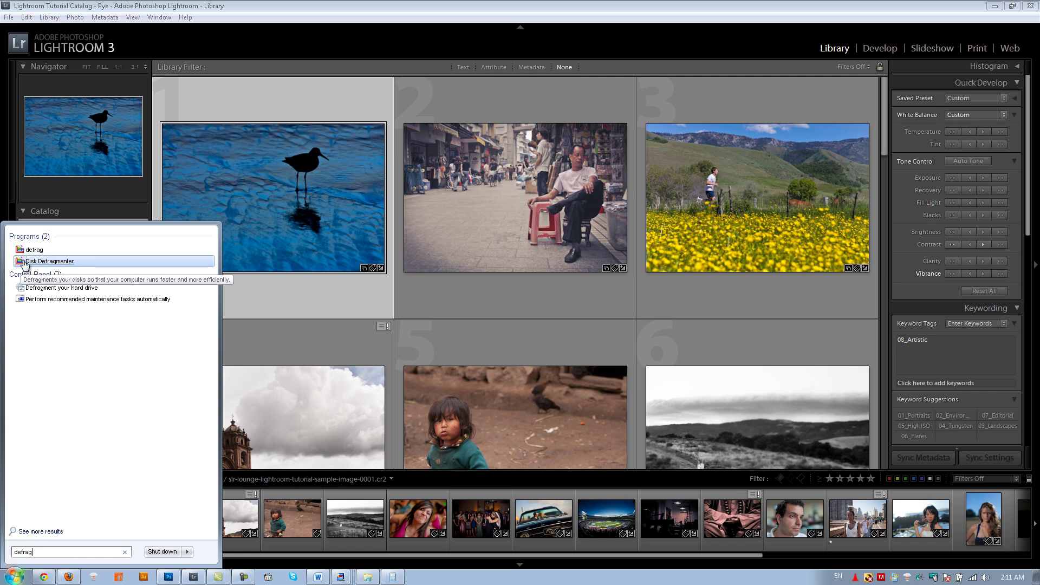
left_click(450, 250)
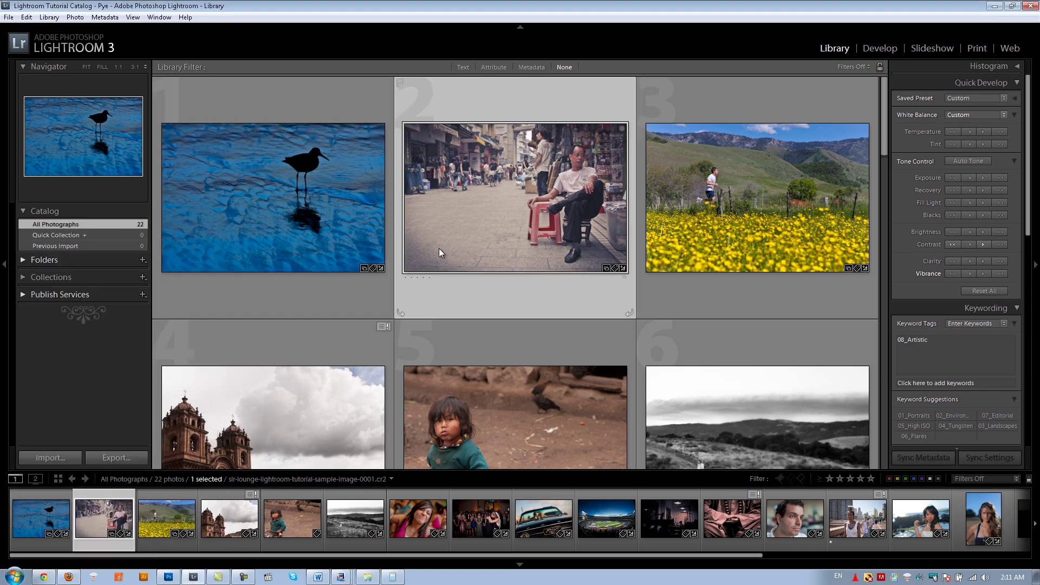
left_click(377, 238)
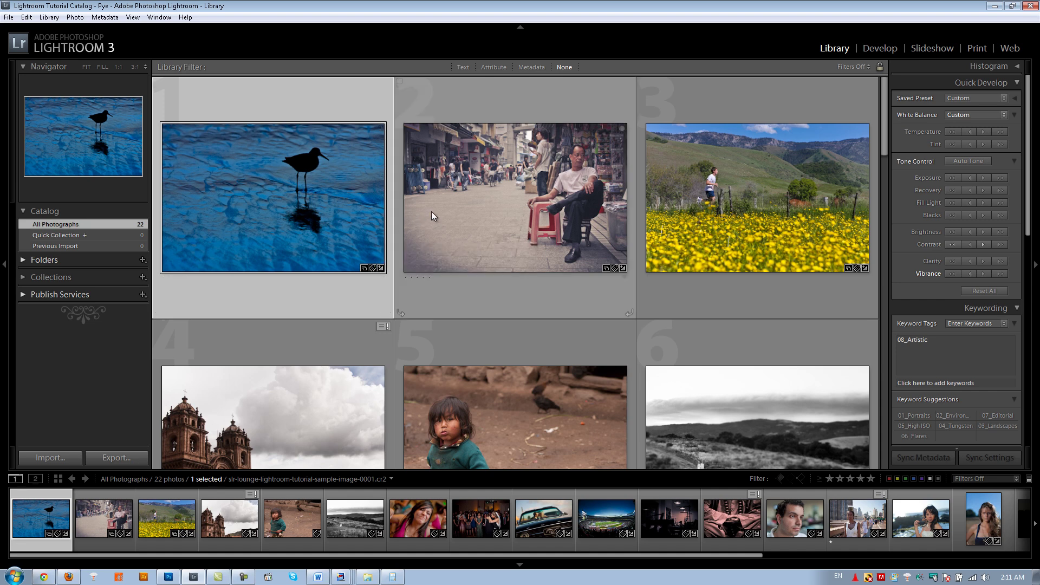
mouse_move(431, 212)
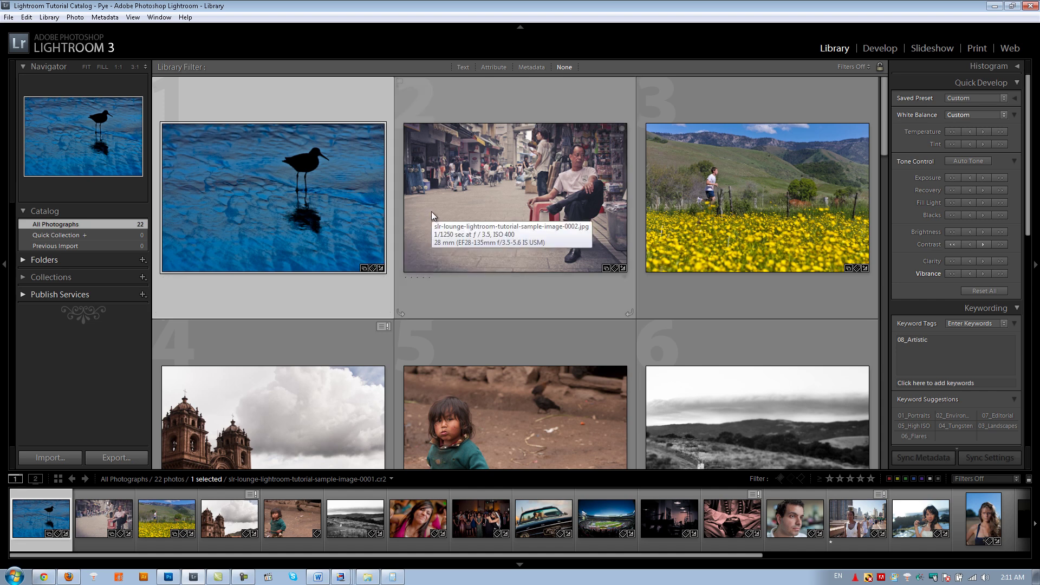